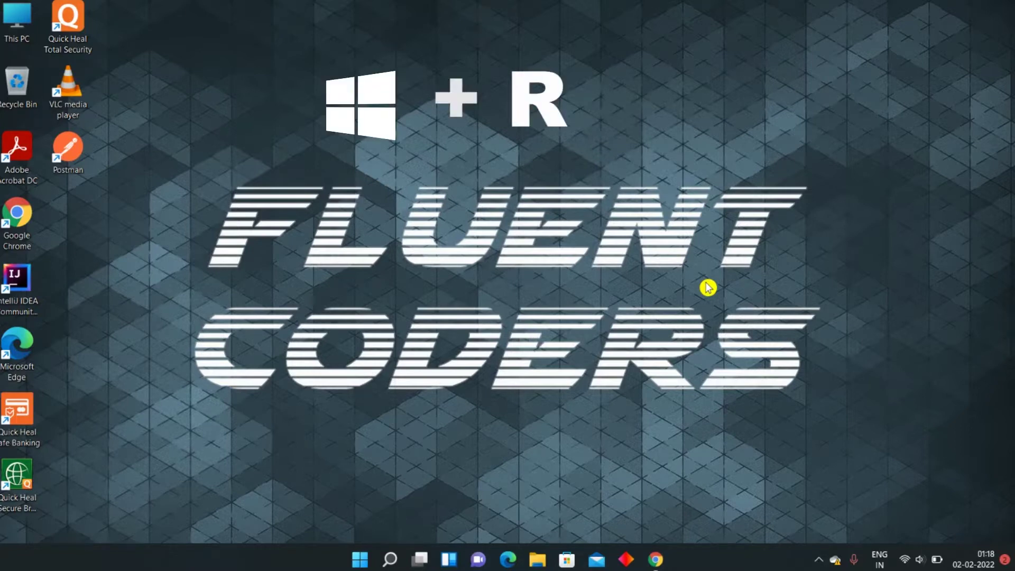
- Run java -version in a new Command Prompt and see java is not recognized
key(super+r)
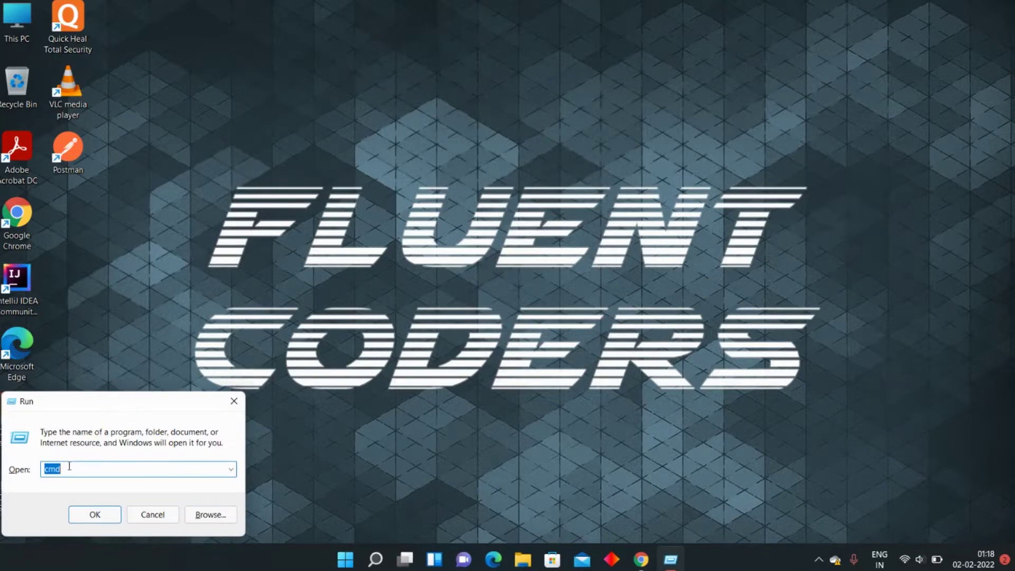
click(94, 514)
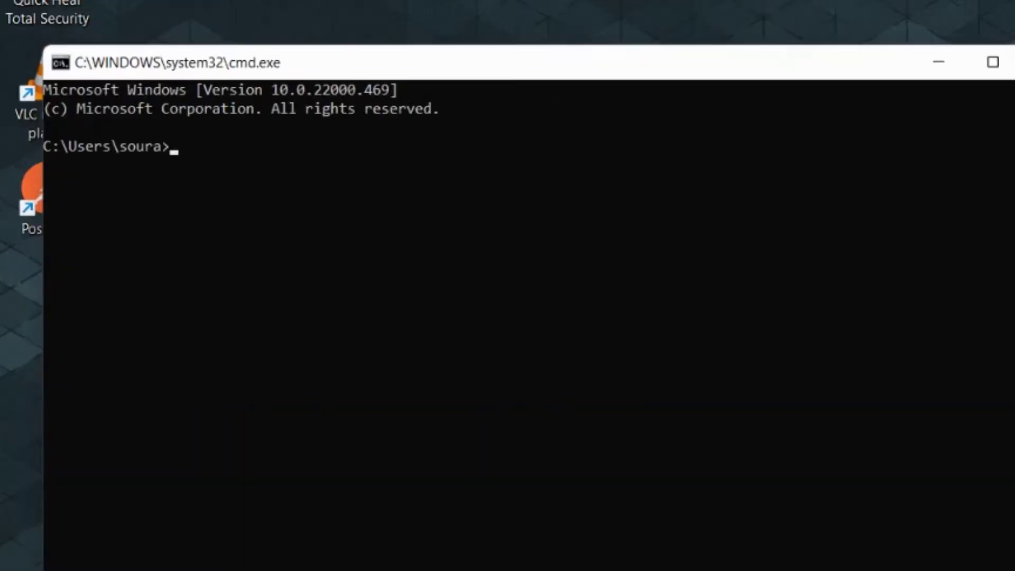
text(java -version)
key(Return)
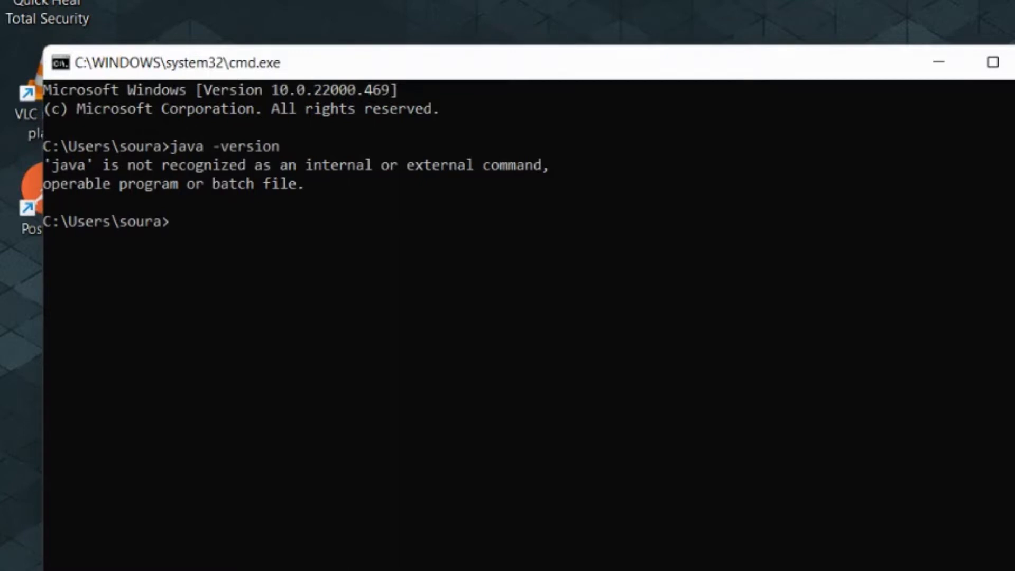
mouse_move(641, 559)
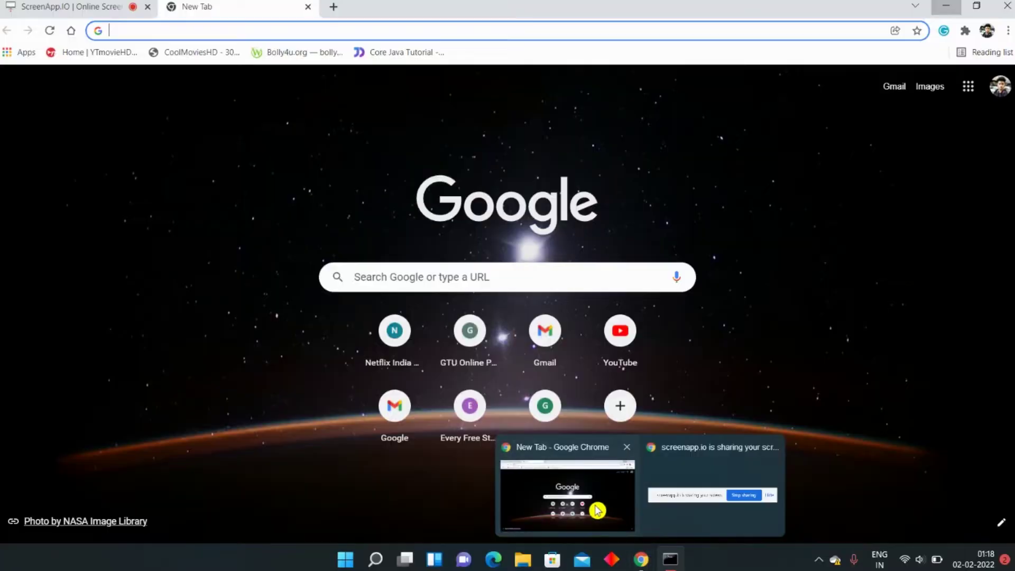
- Search 'jdk download' and reach Oracle's Java Downloads page for Windows
click(597, 510)
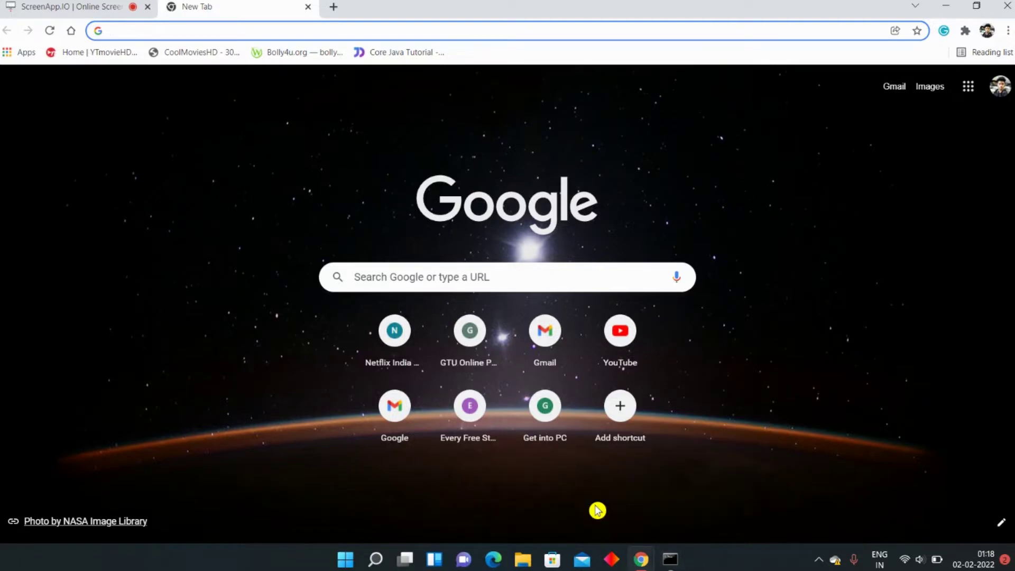
text(j)
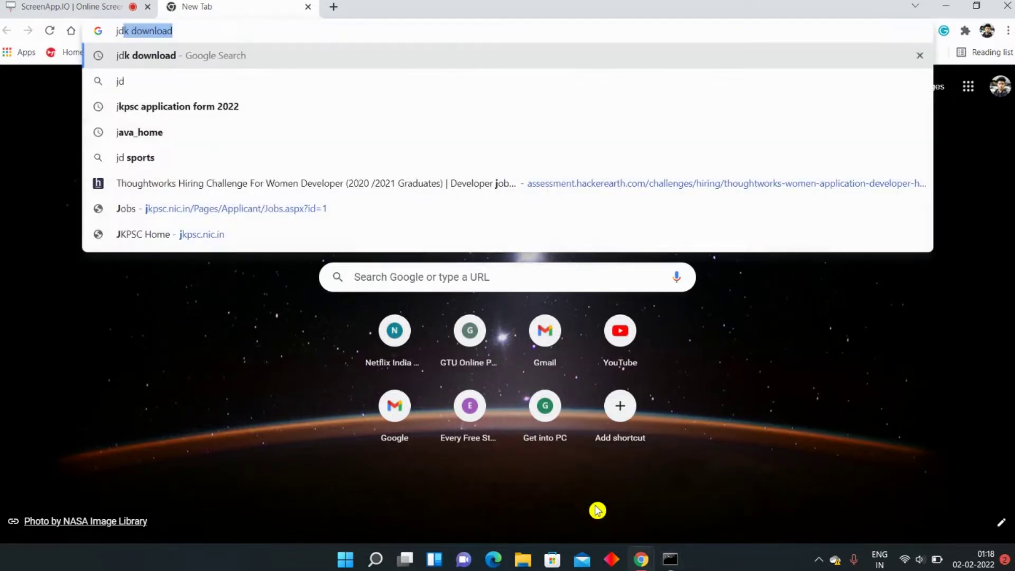
text(dk download)
key(Return)
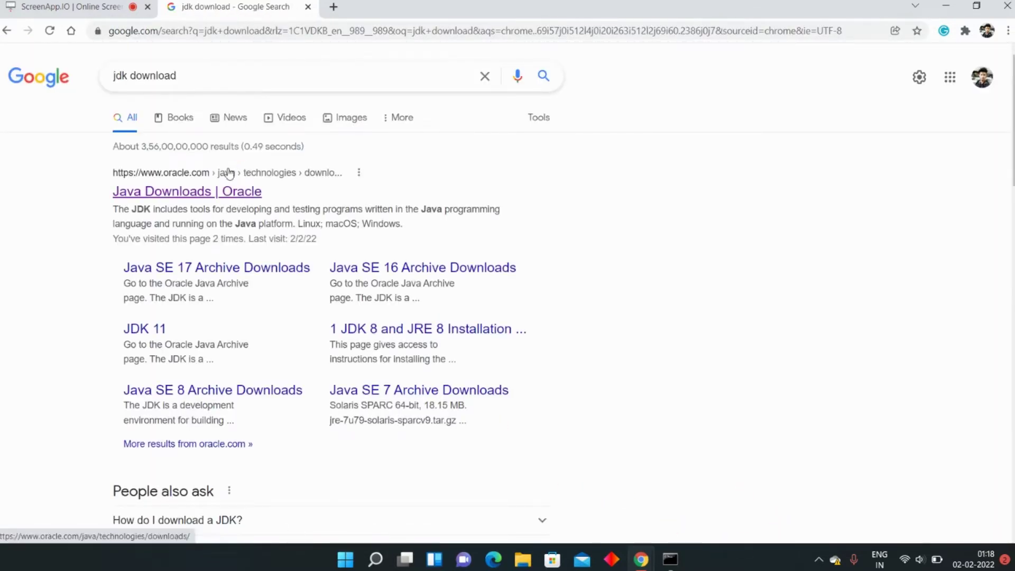
click(226, 193)
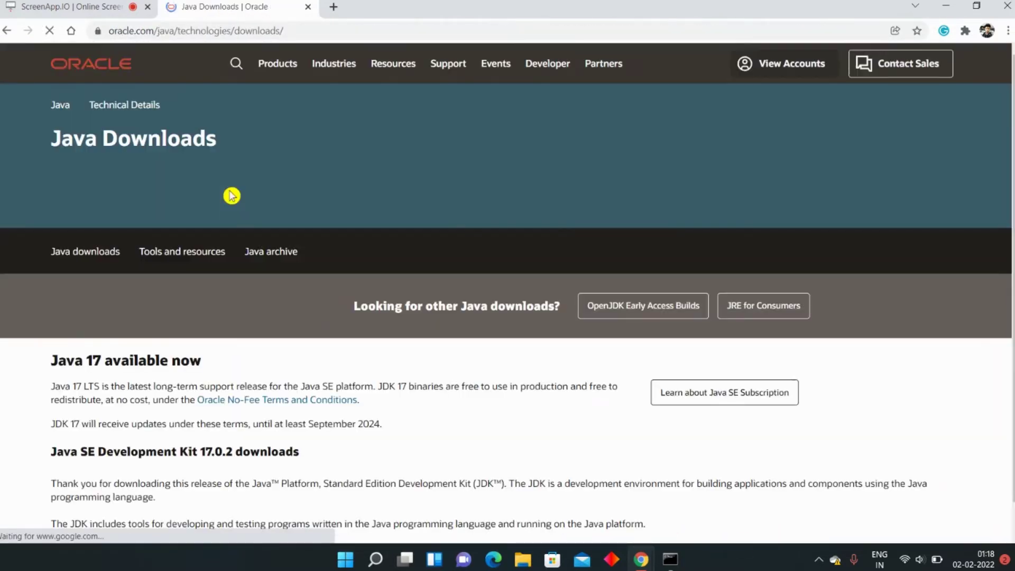
scroll(320, 272, down, 2)
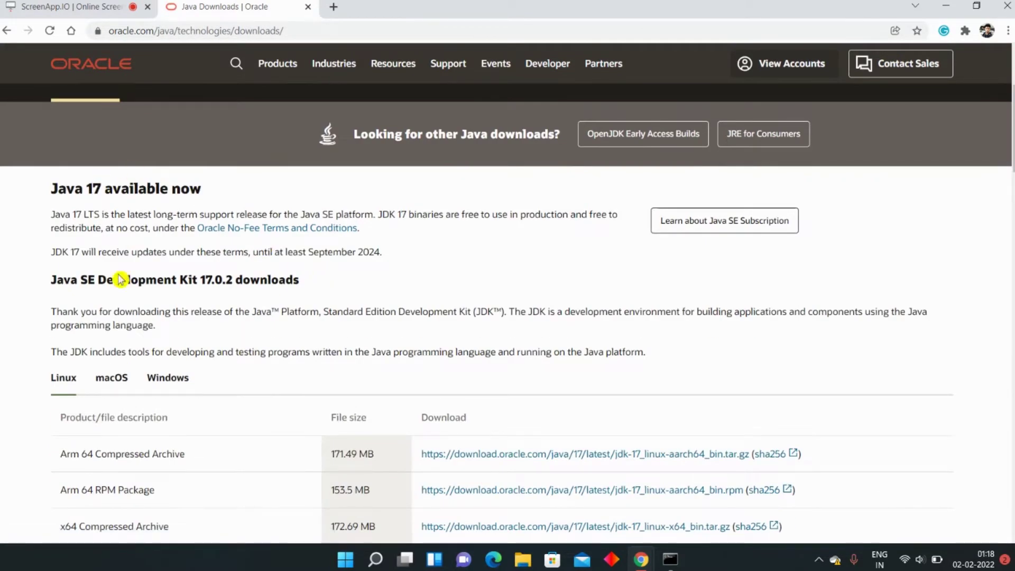
scroll(121, 280, down, 1)
click(185, 315)
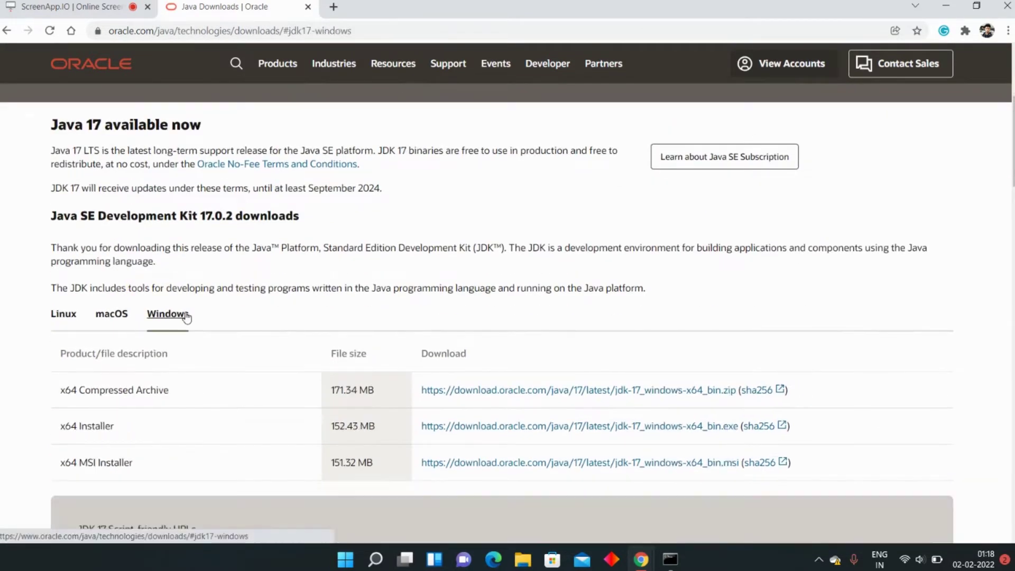
scroll(388, 409, down, 2)
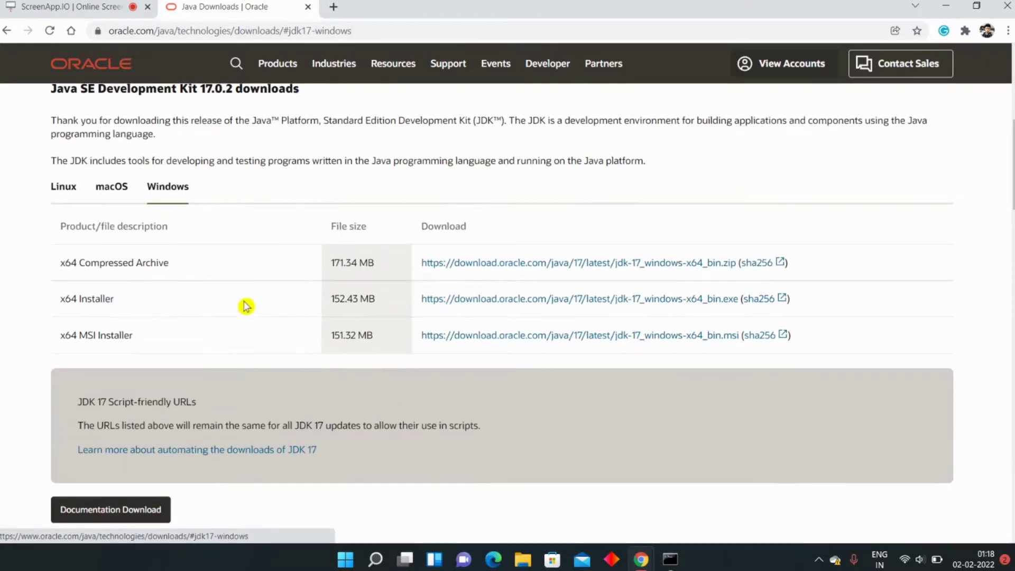
- Download the JDK 17 x64 Installer .exe and launch it
click(472, 298)
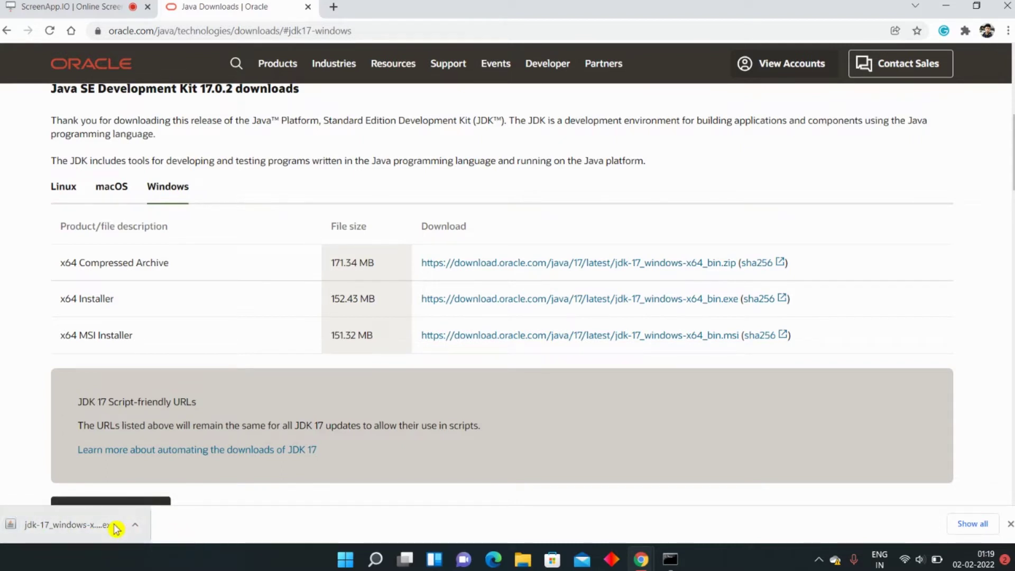
click(81, 528)
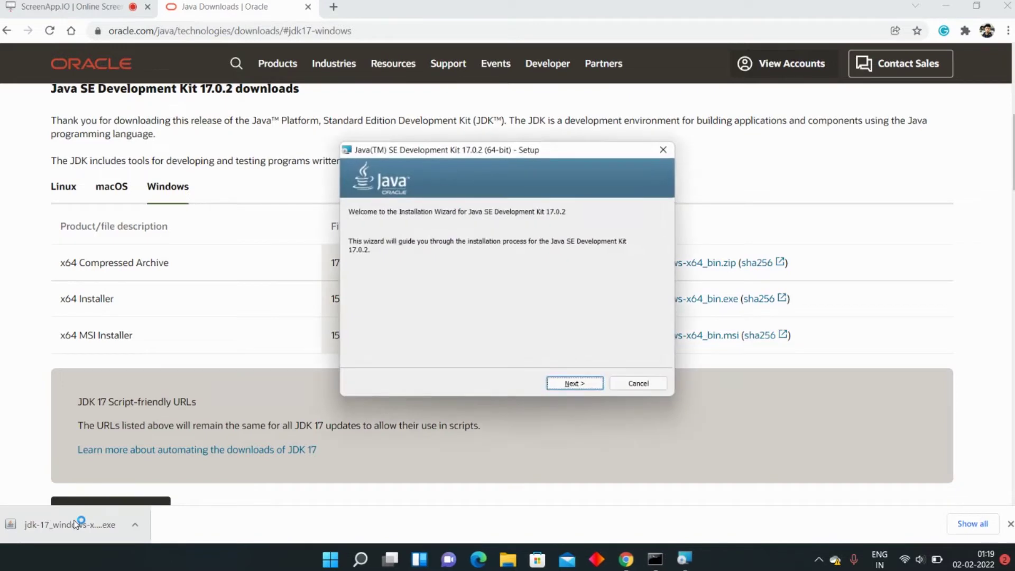
- Install JDK 17.0.2 to the default C:\Program Files\Java\jdk-17.0.2\ folder and close the wizard
key(Return)
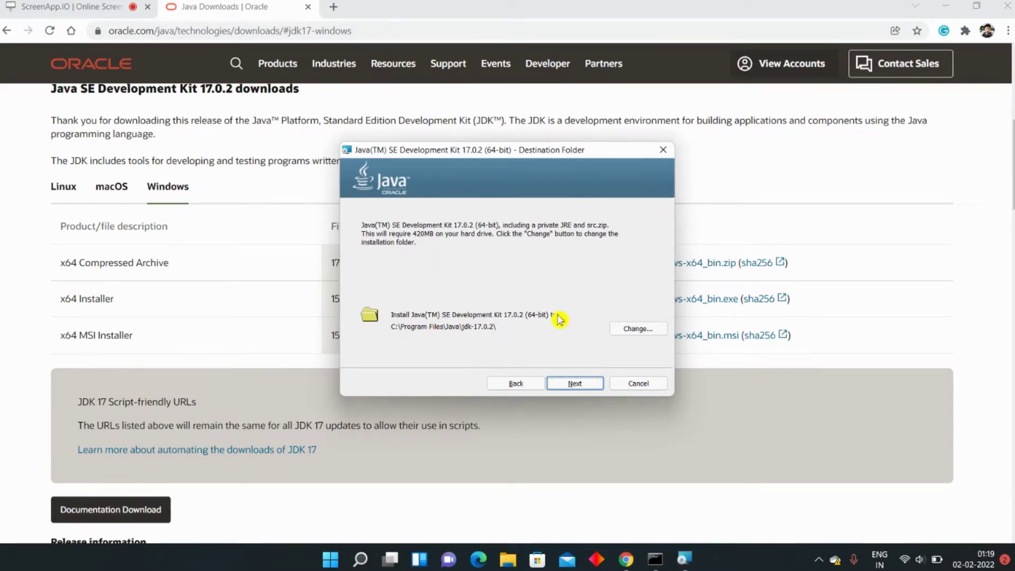
click(586, 390)
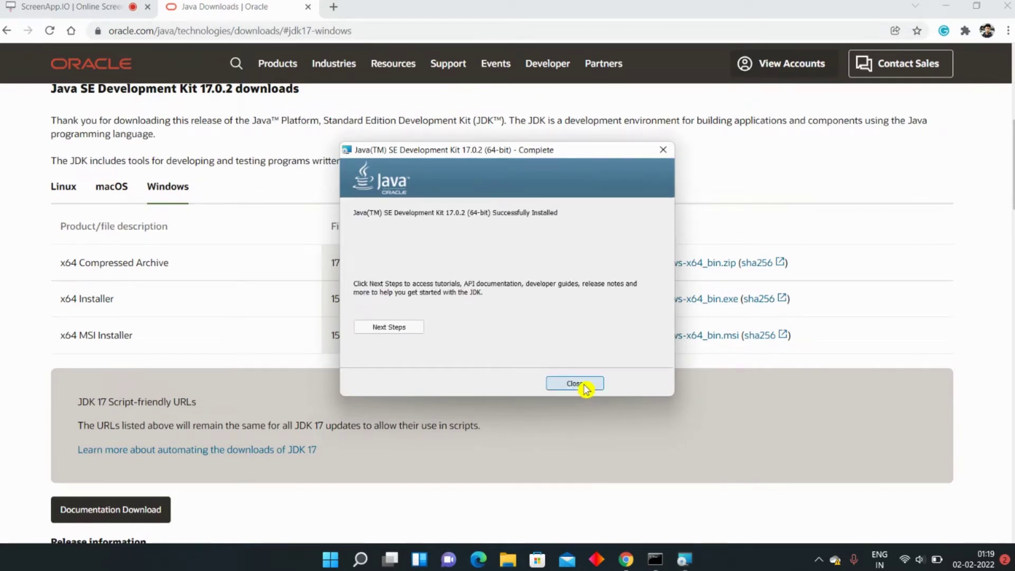
click(574, 384)
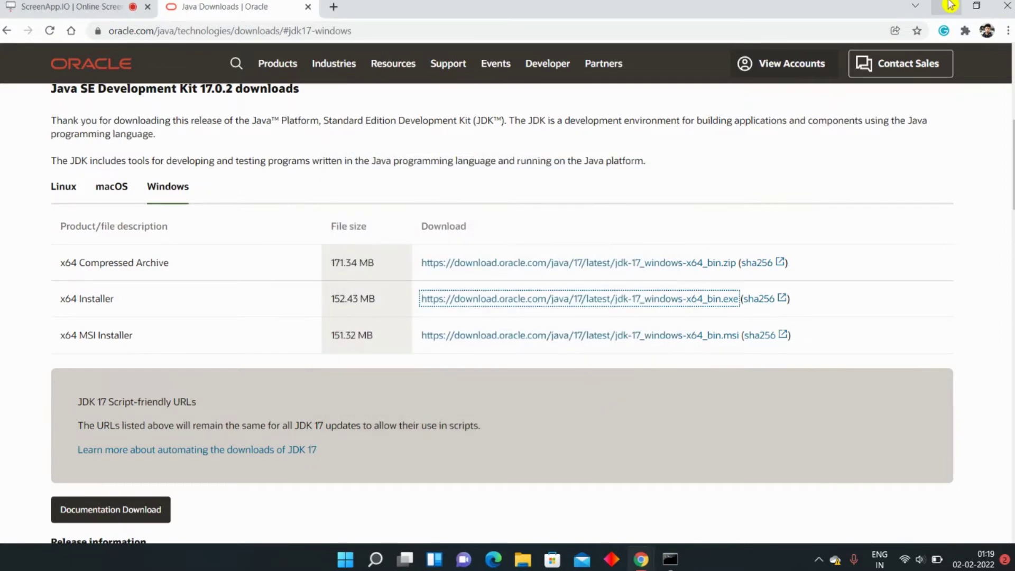
- Close the old console and open 'Edit the system environment variables' via searching 'env'
click(950, 5)
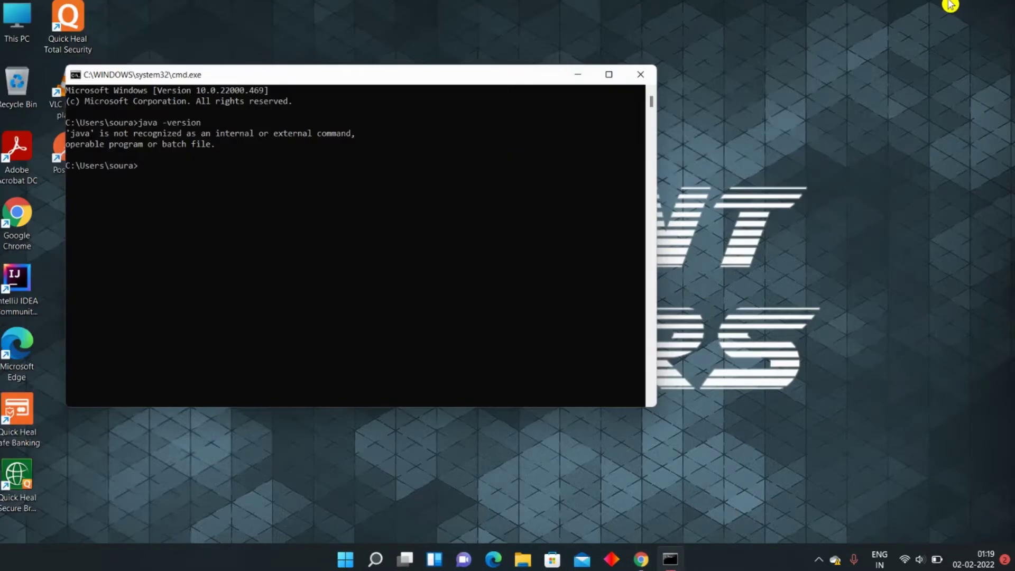
click(651, 76)
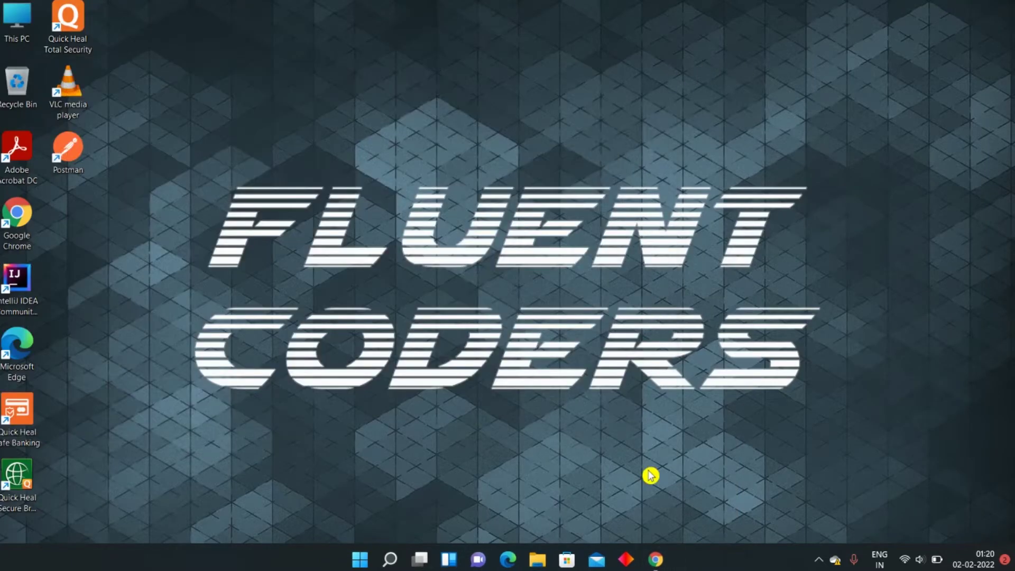
click(391, 560)
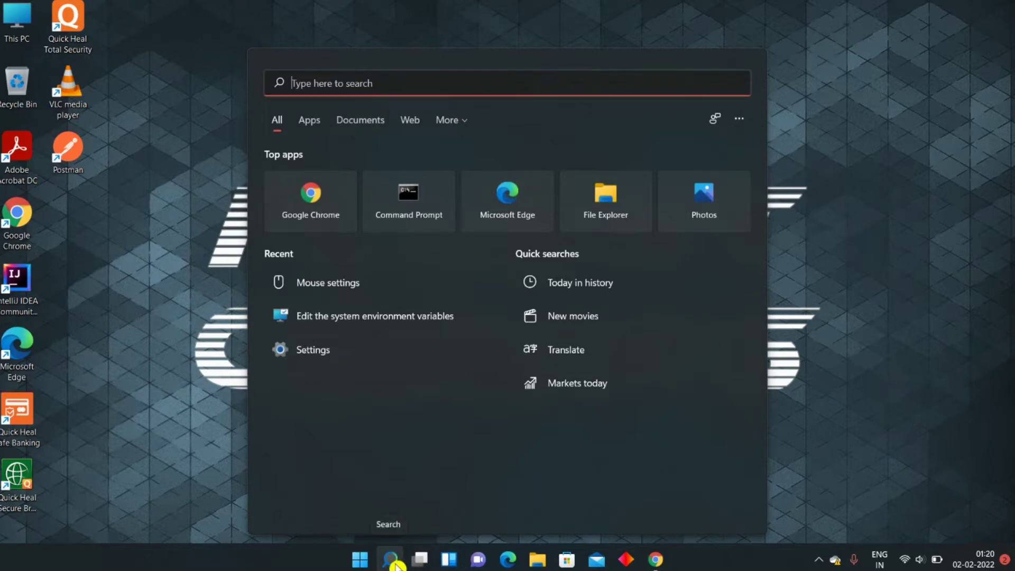
text(env)
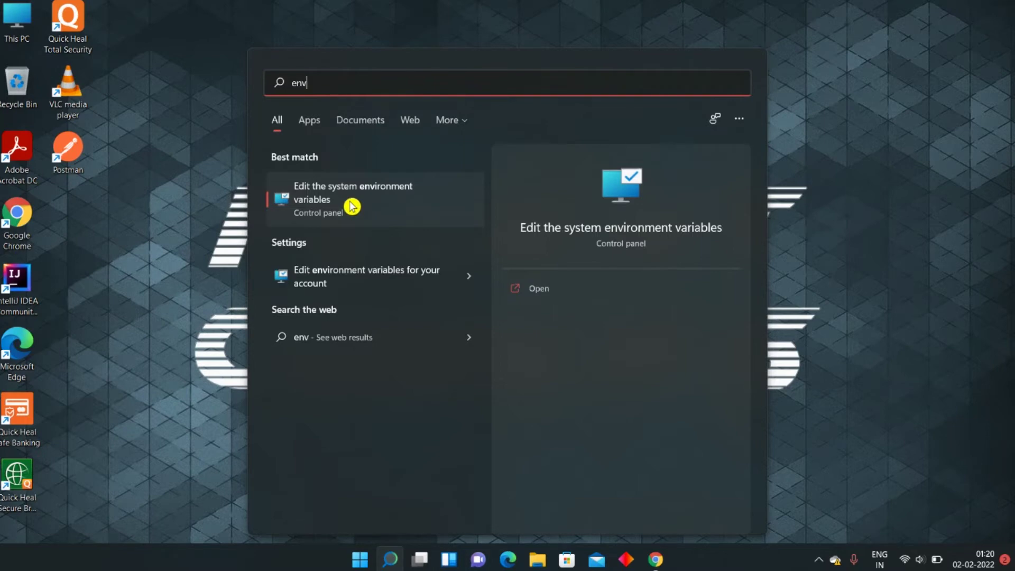
click(351, 206)
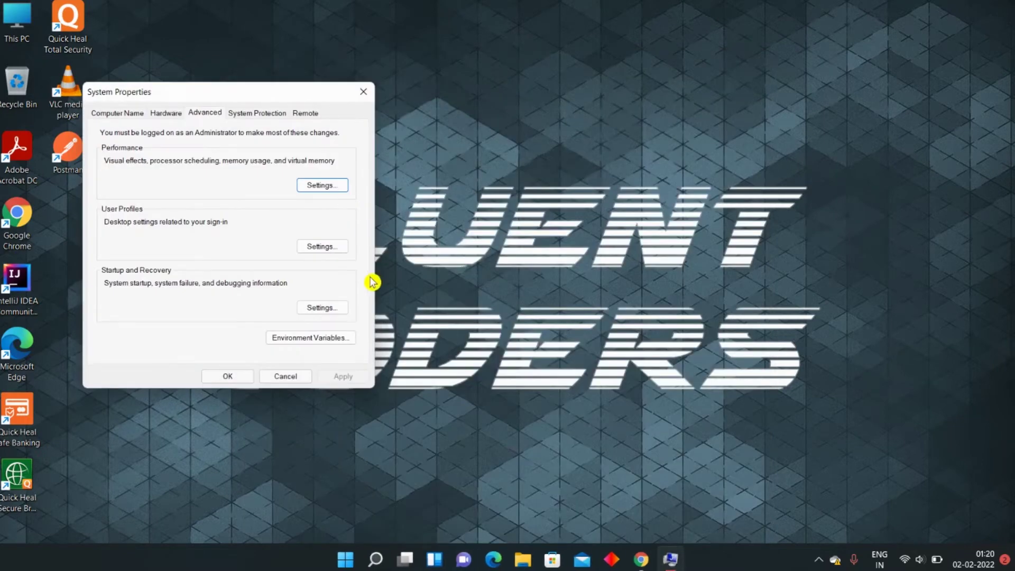
- Create a new system variable named JAVA_HOME with its value field awaiting input
click(322, 337)
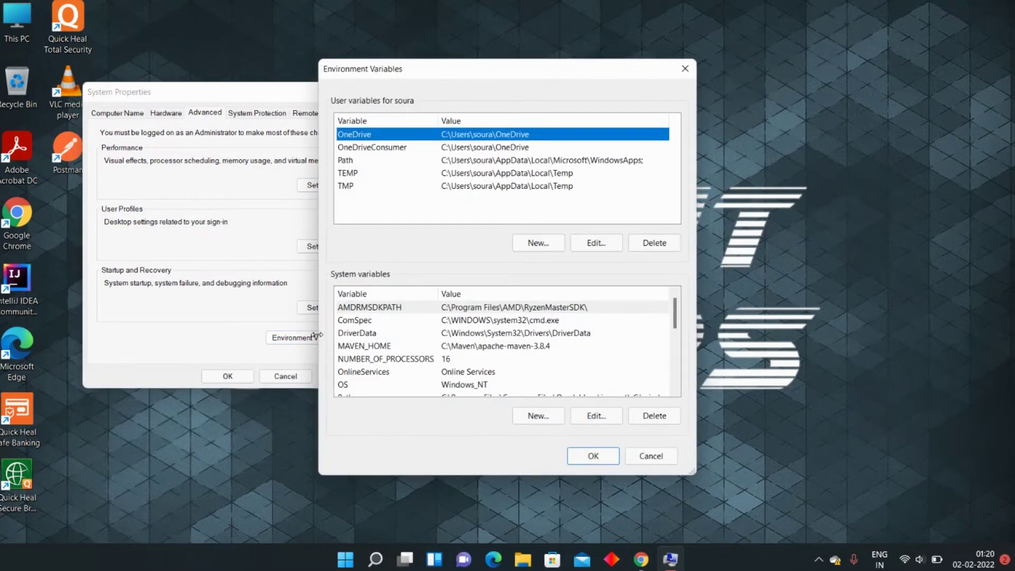
scroll(421, 346, down, 3)
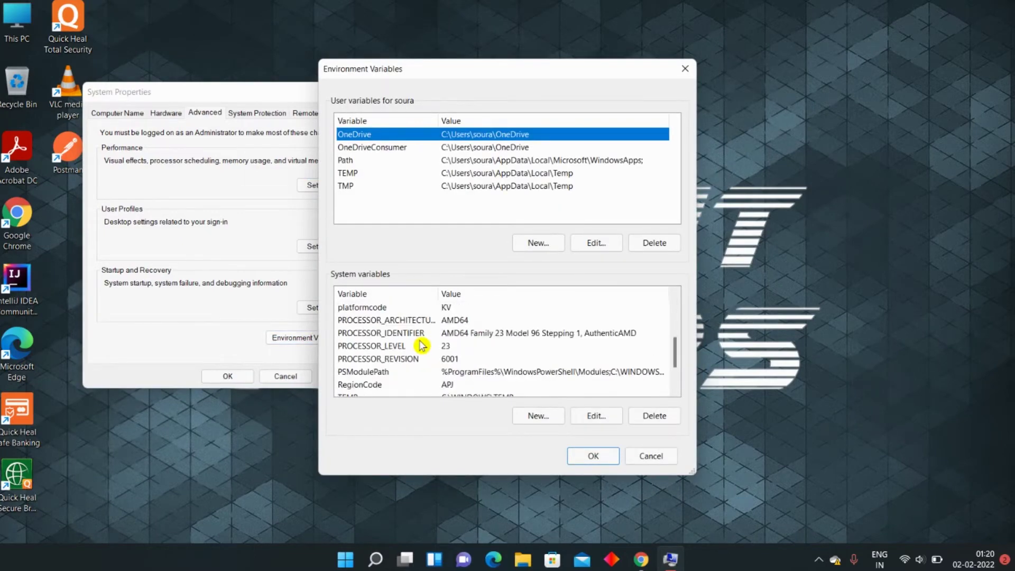
scroll(421, 345, up, 3)
scroll(421, 346, down, 3)
scroll(420, 346, up, 3)
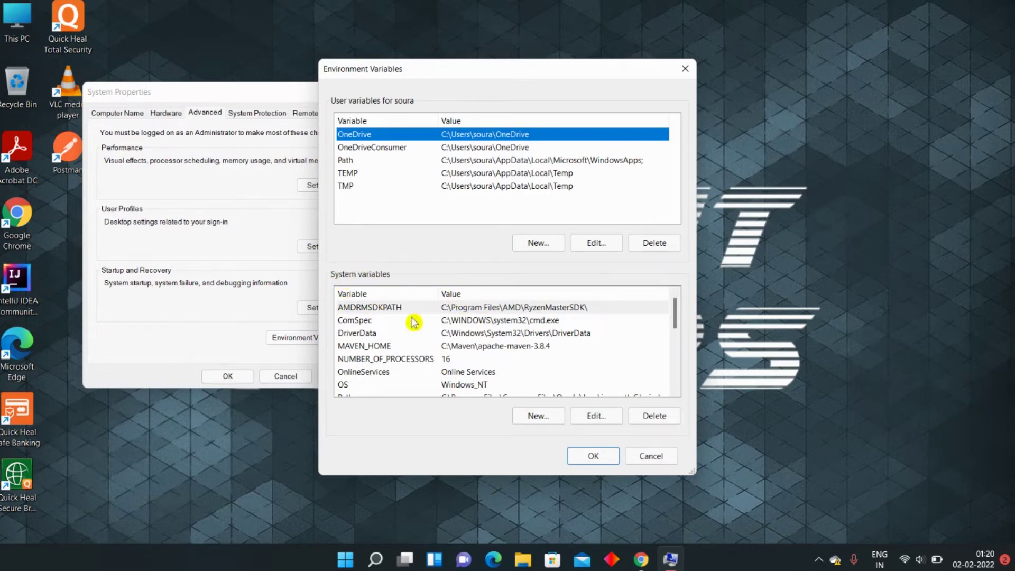
click(537, 418)
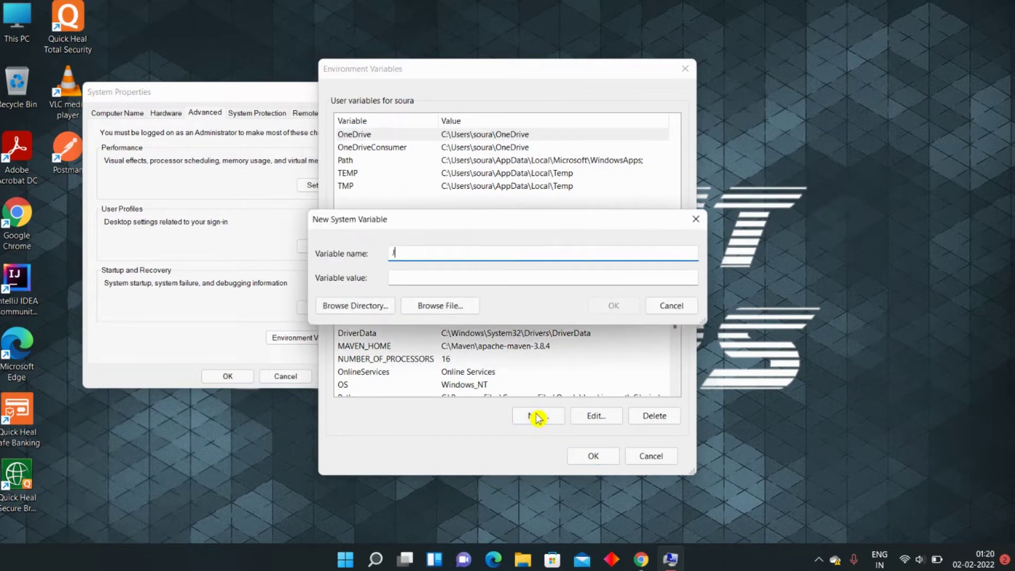
text(AVA)
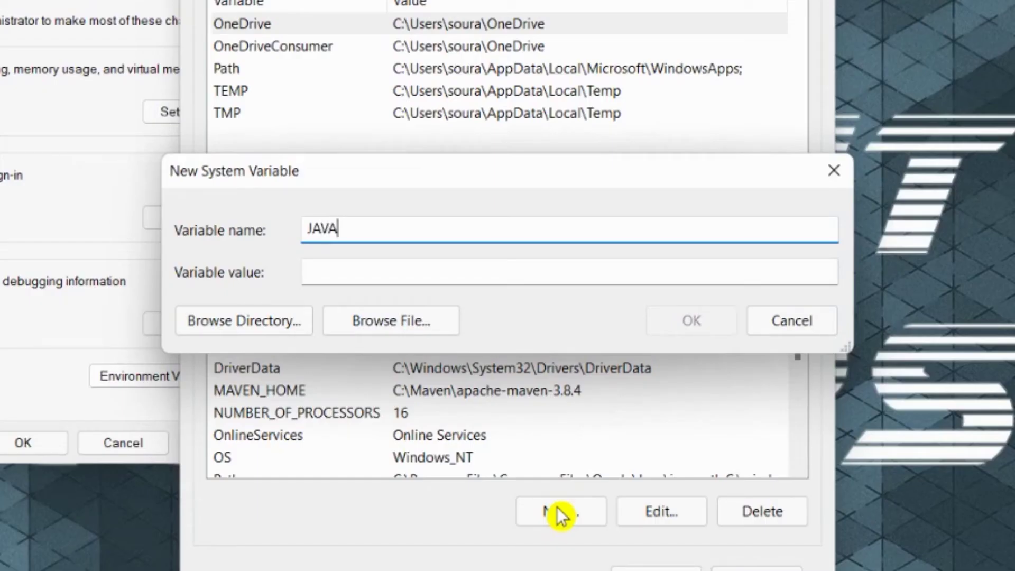
text(_HOME)
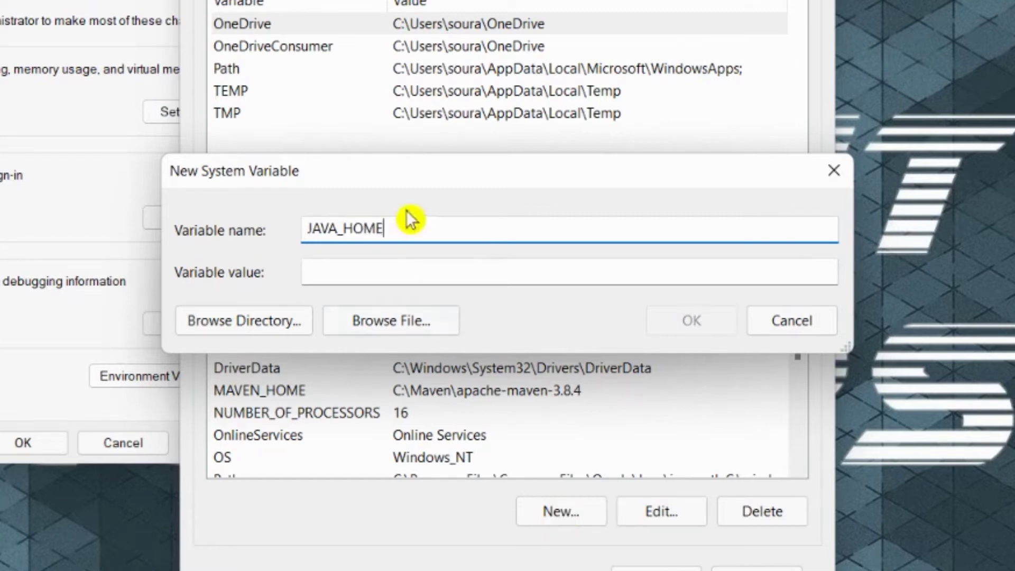
click(423, 269)
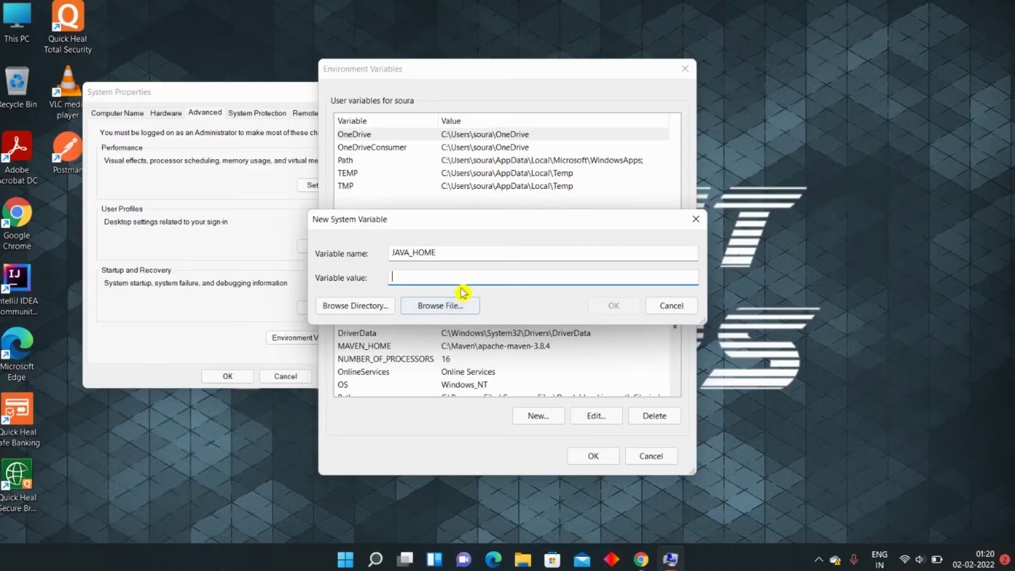
click(22, 30)
- Browse to C:\Program Files\Java\jdk-17.0.2 and select its full path
double_click(22, 30)
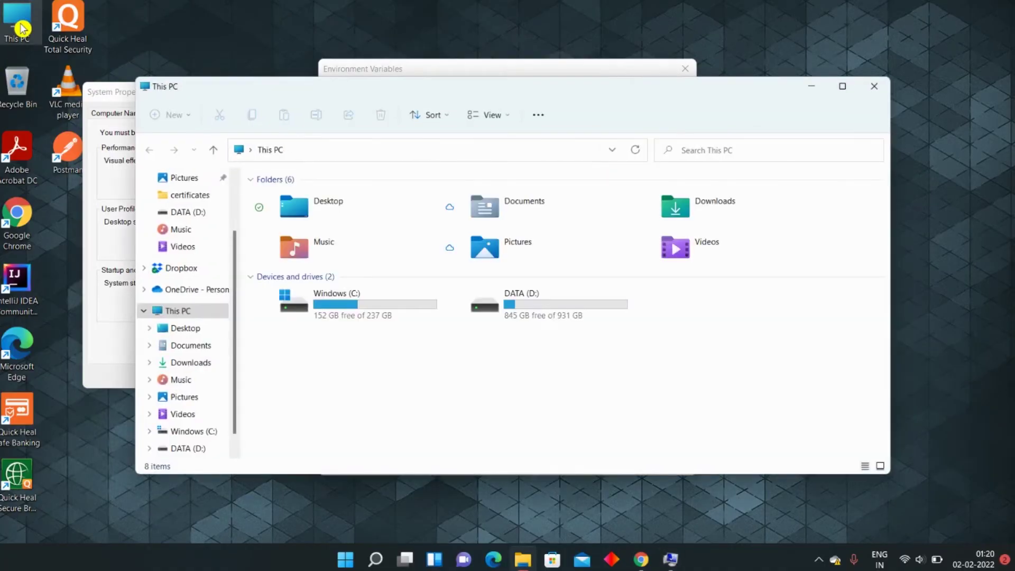
double_click(364, 308)
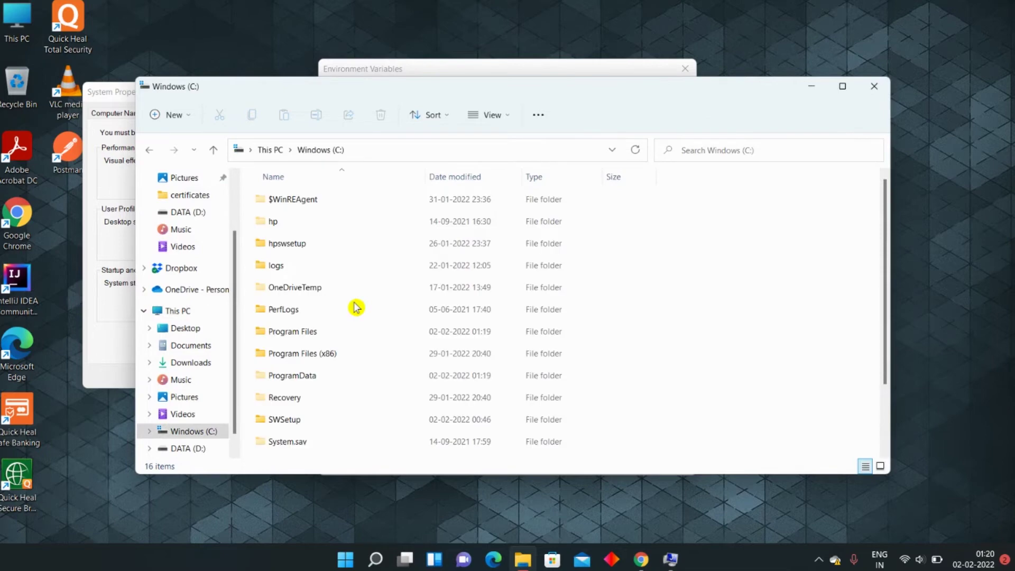
click(329, 332)
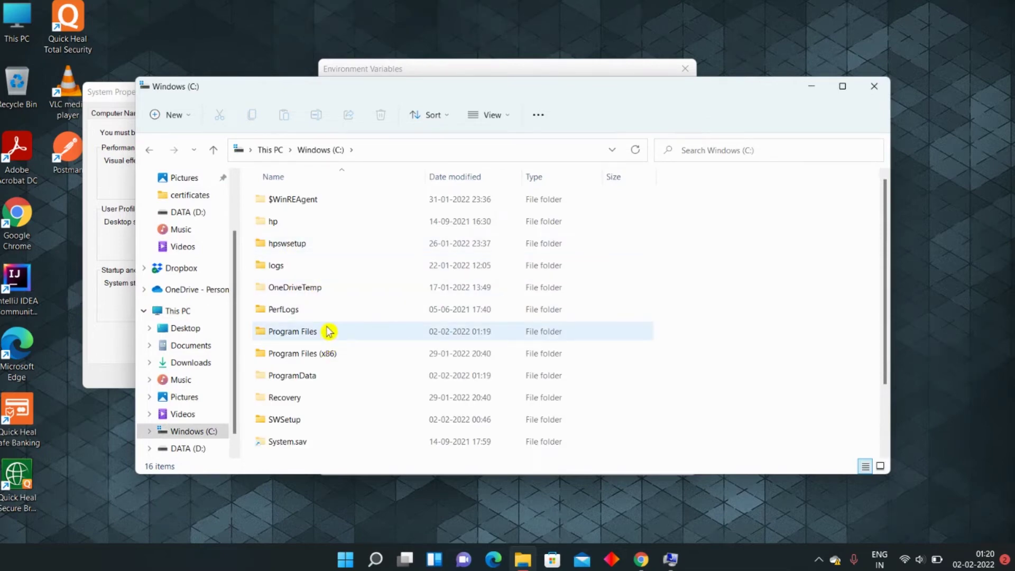
double_click(329, 332)
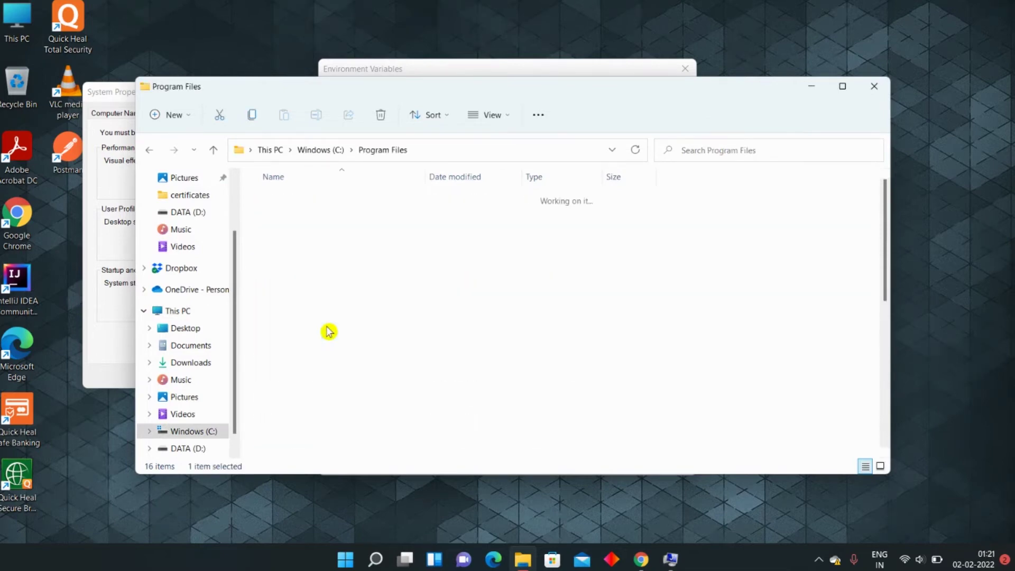
double_click(311, 356)
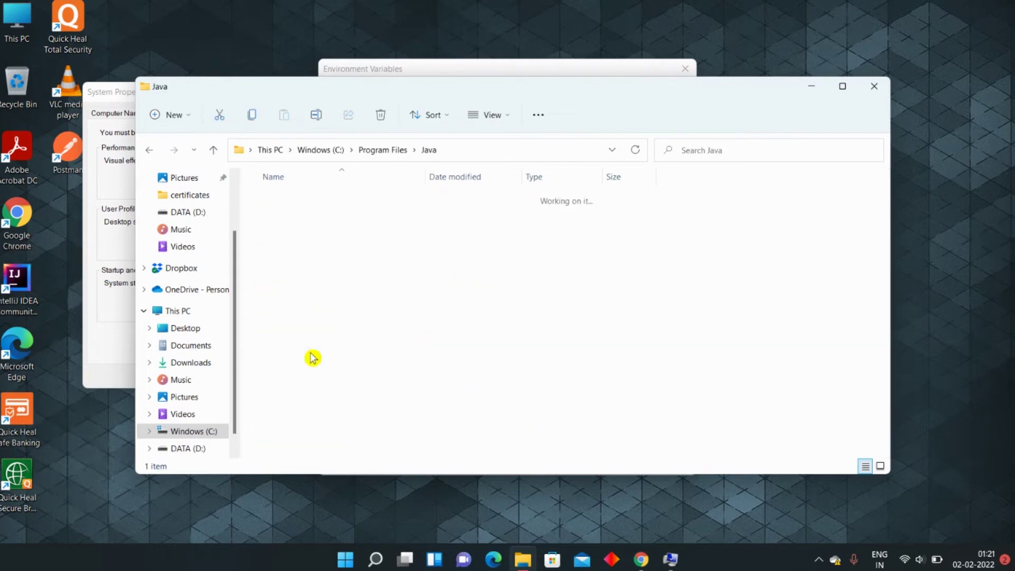
double_click(363, 211)
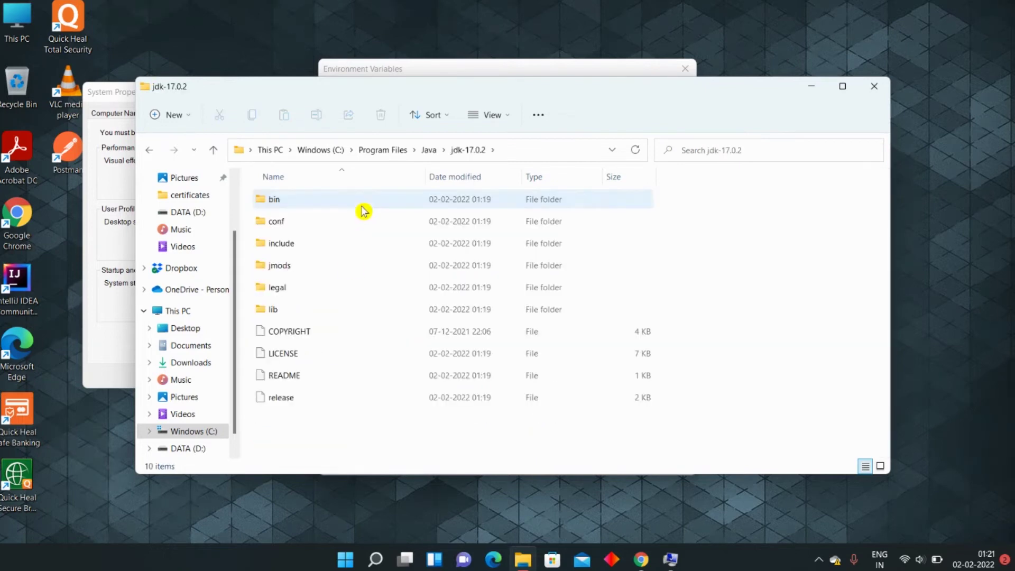
click(506, 148)
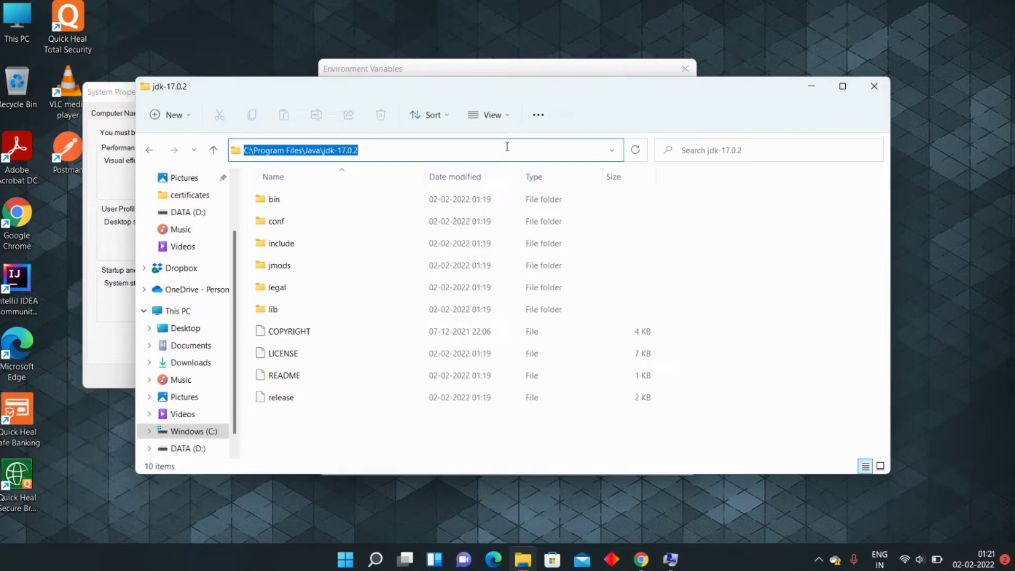
- Save JAVA_HOME with value C:\Program Files\Java\jdk-17.0.2 and select the Path variable
click(479, 67)
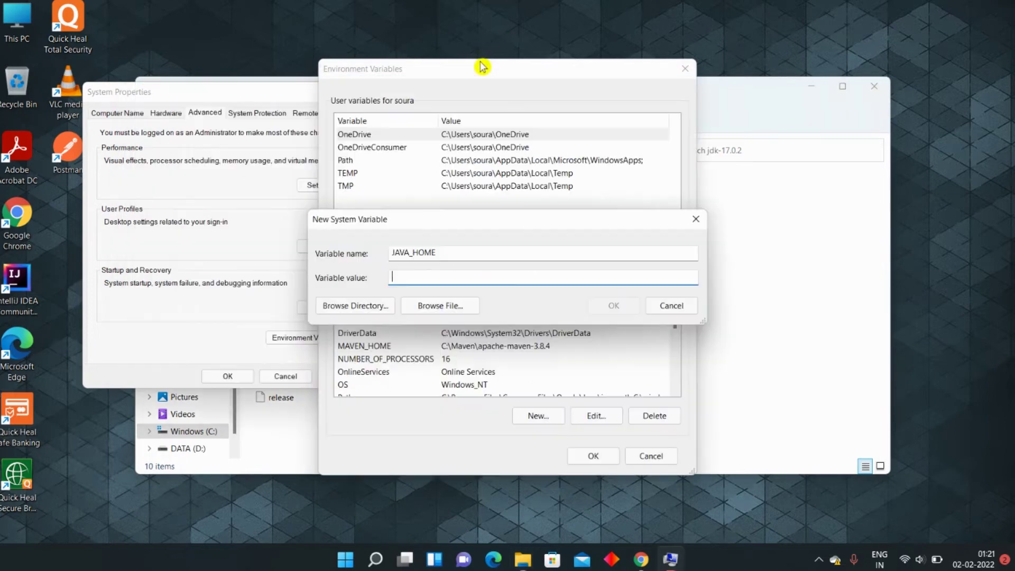
text(C:\Program Files\Java\jdk-17.0.2)
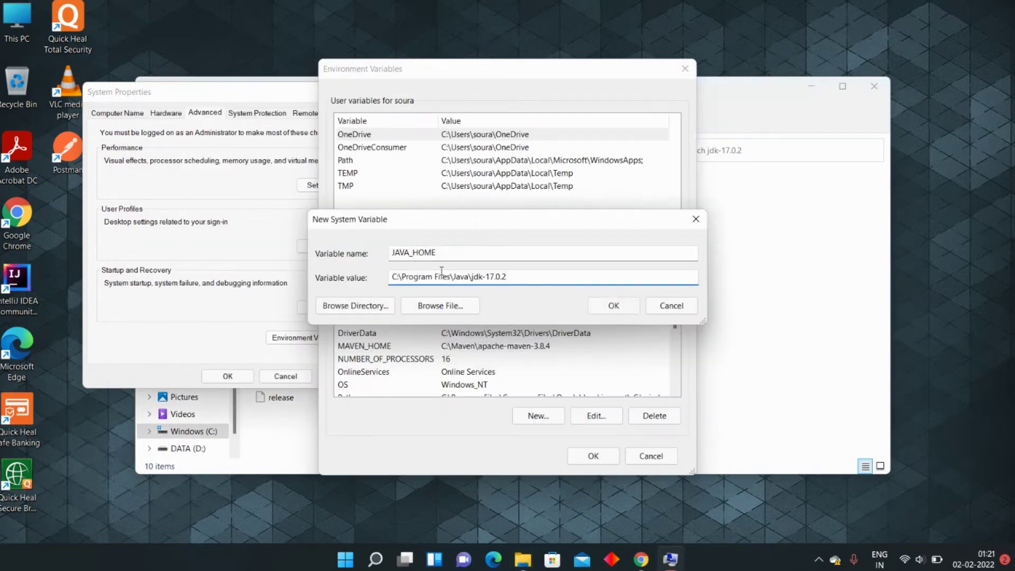
click(605, 305)
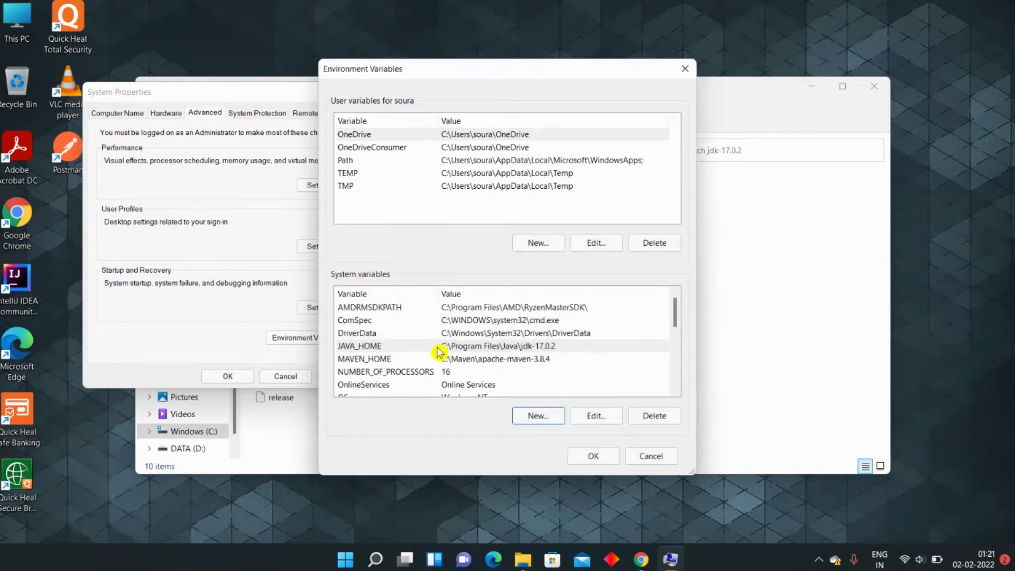
scroll(440, 351, down, 1)
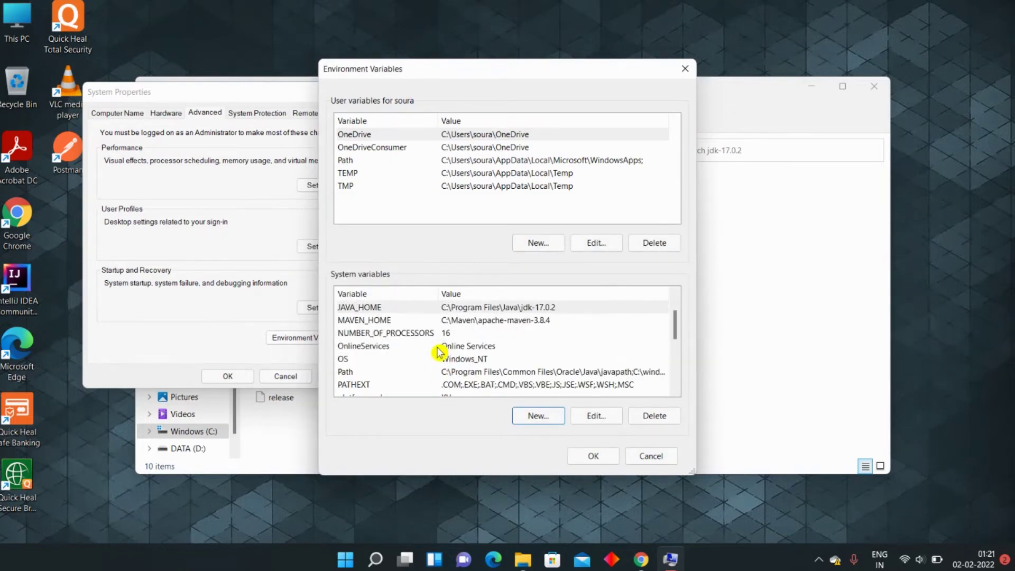
click(494, 372)
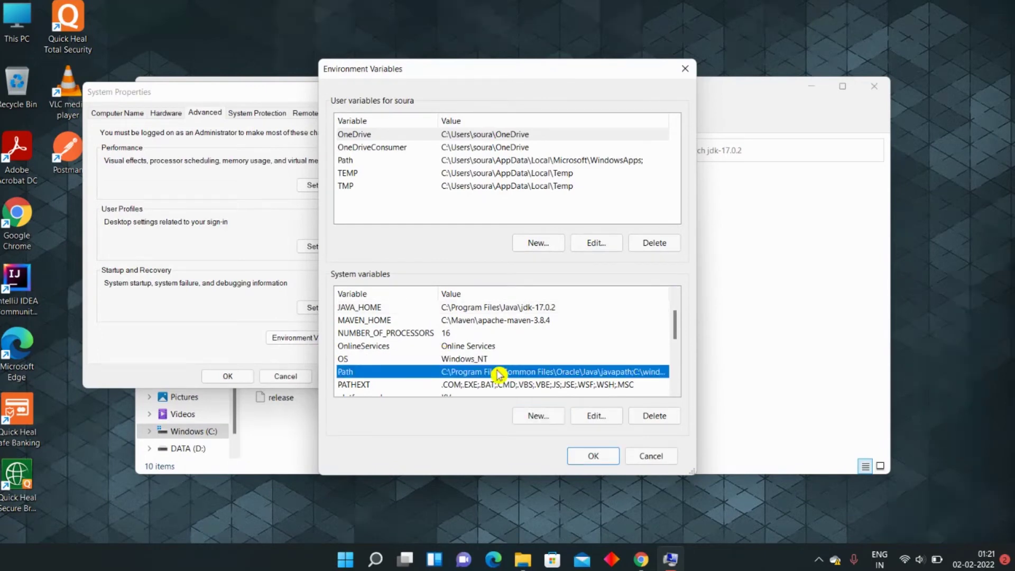
- Add %JAVA_HOME%\bin as a new system Path entry and confirm the Environment Variables dialog
click(590, 416)
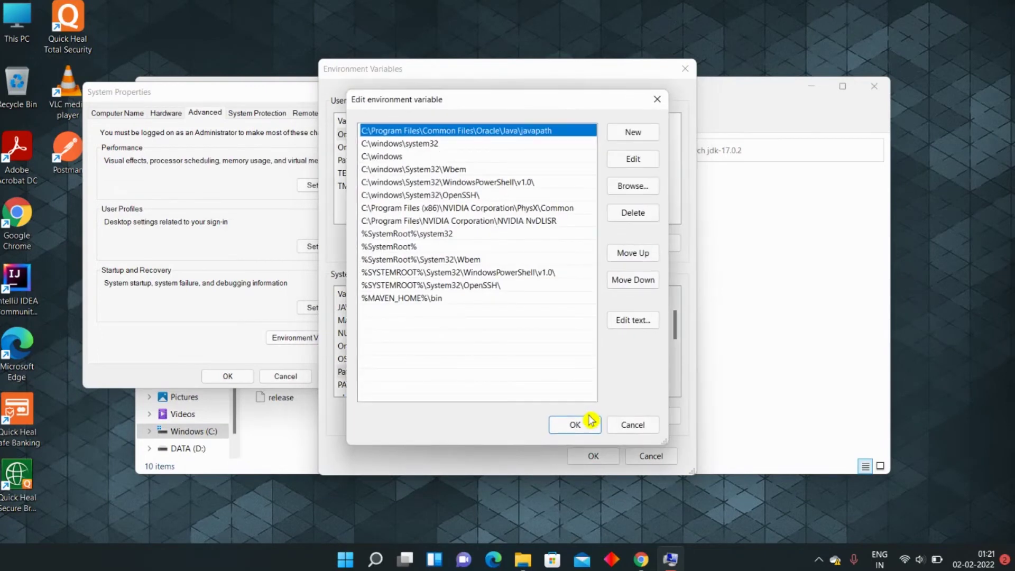
click(419, 317)
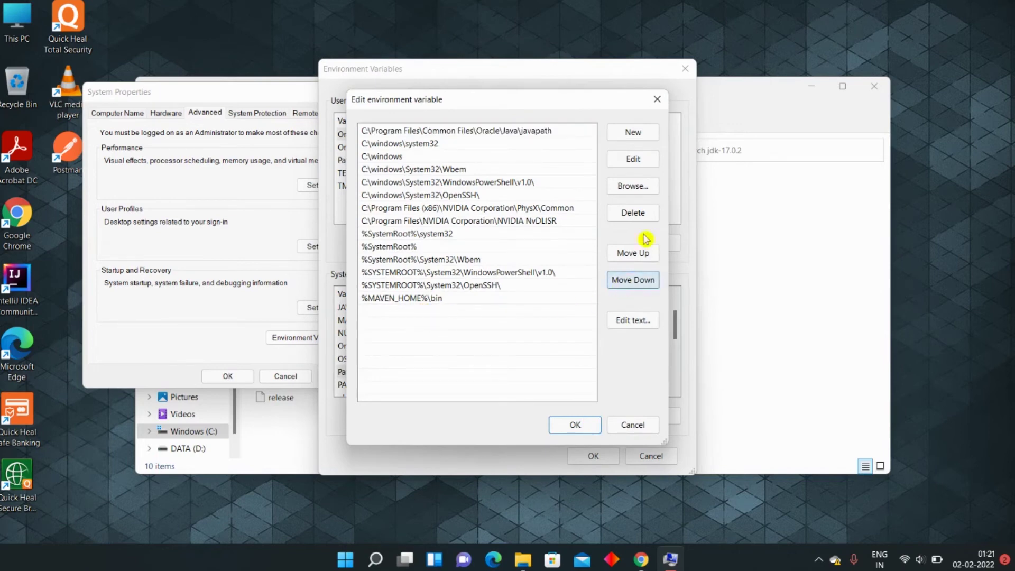
click(639, 138)
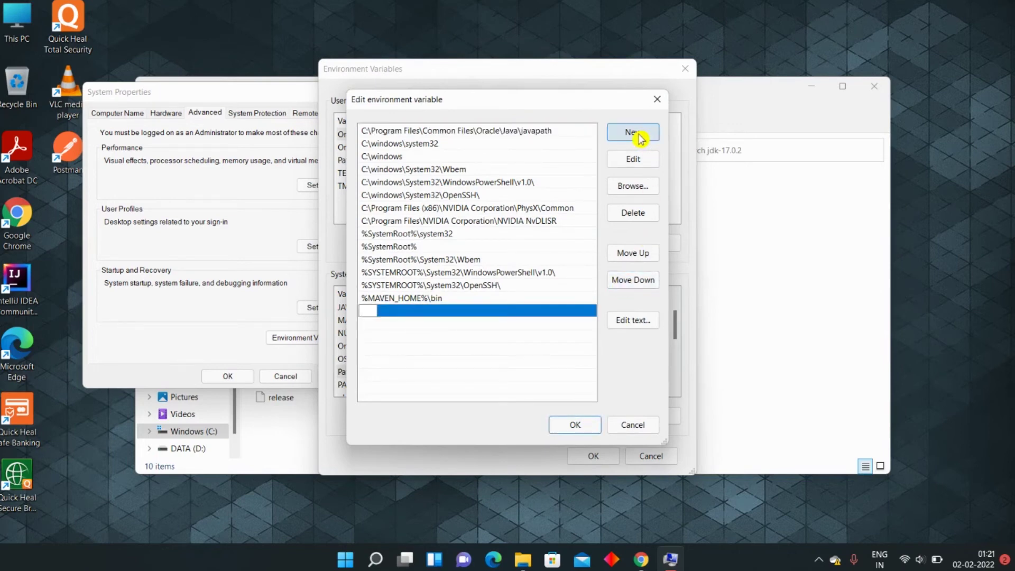
text(%)
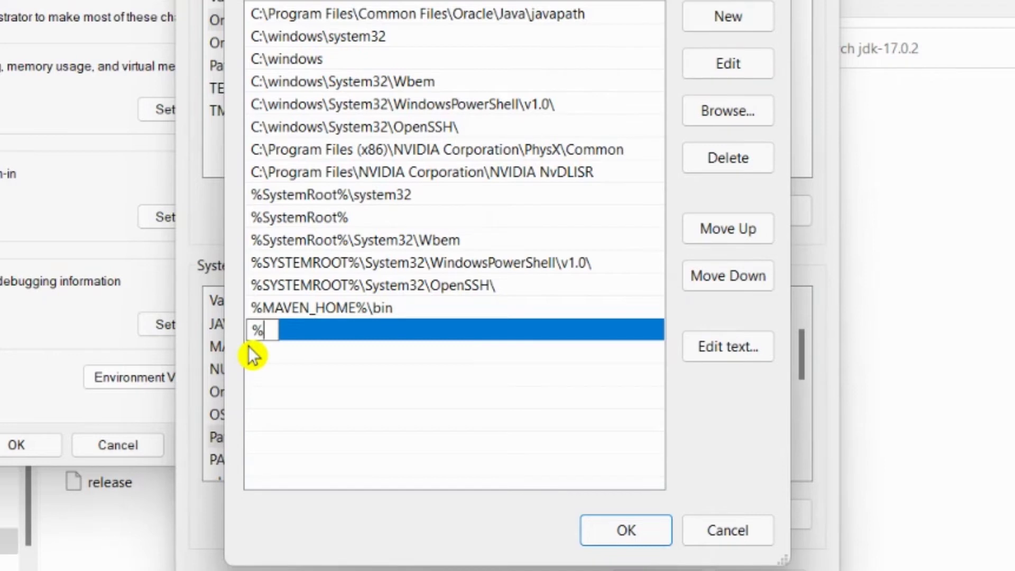
text(JAVA_HOM)
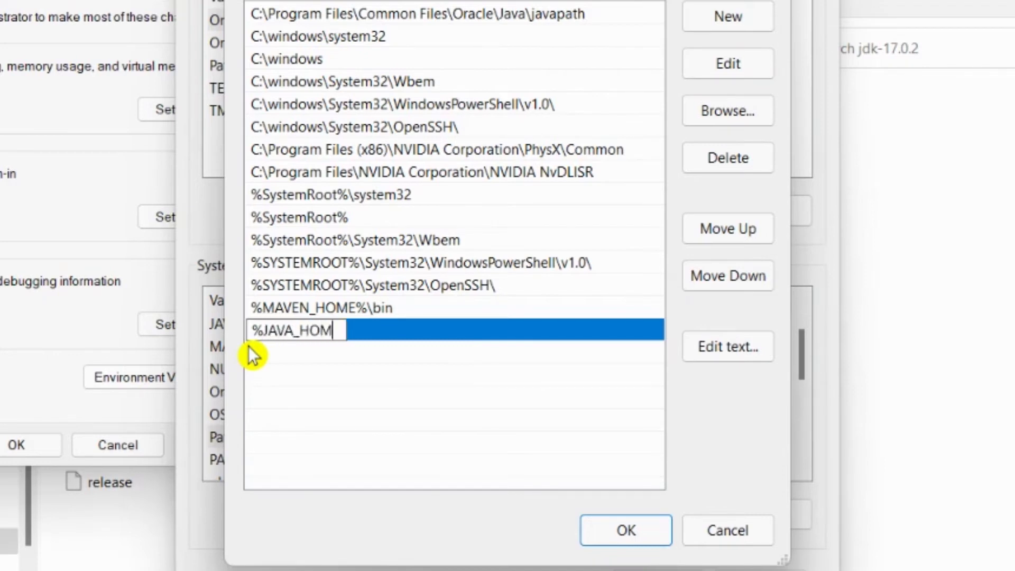
text(E%)
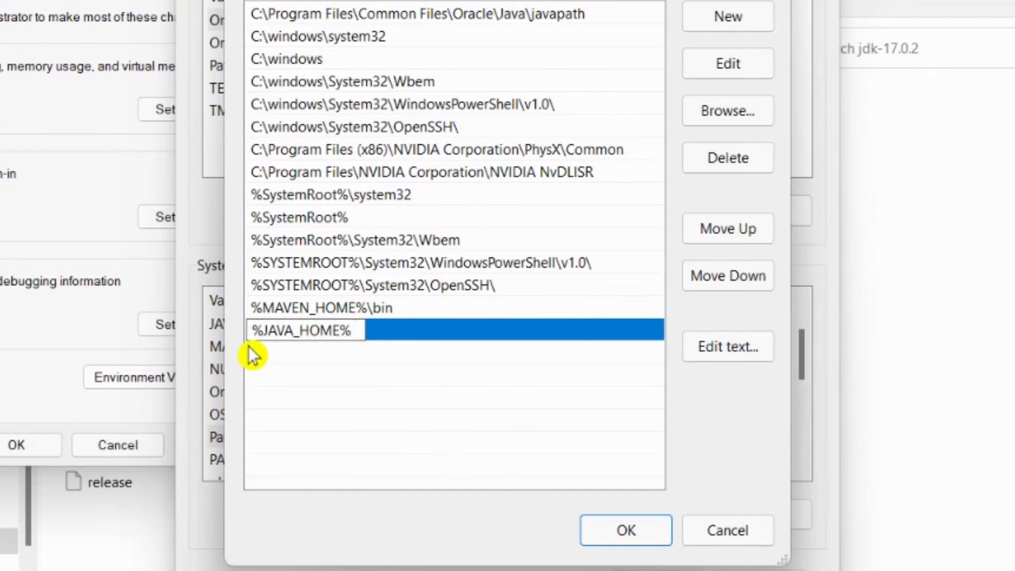
text(\bi)
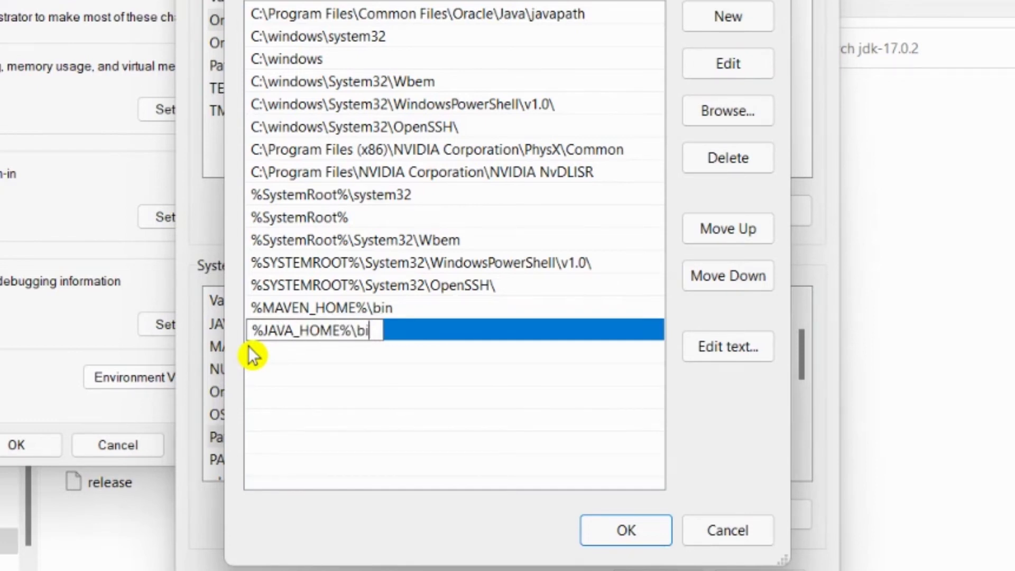
text(n)
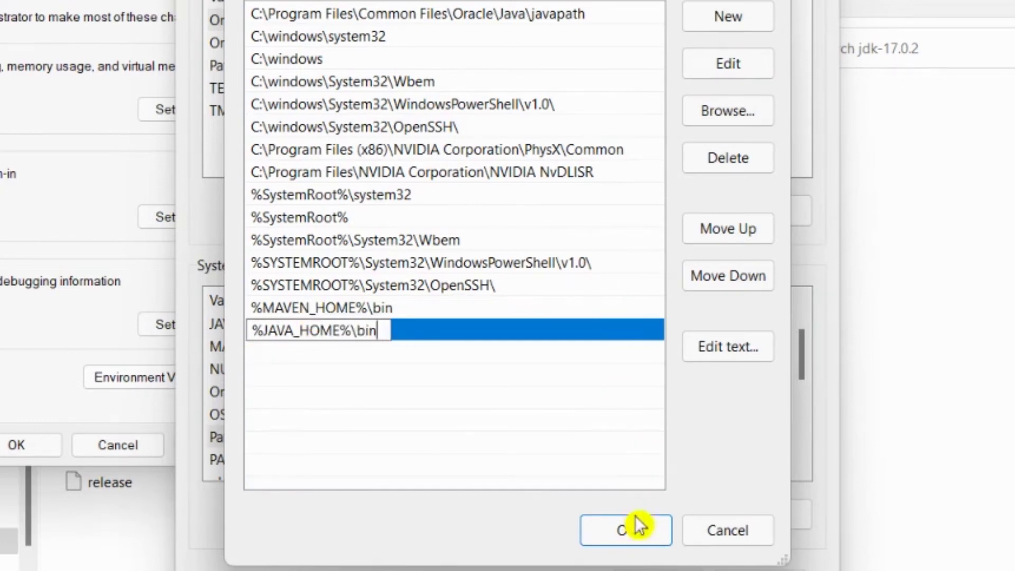
click(631, 529)
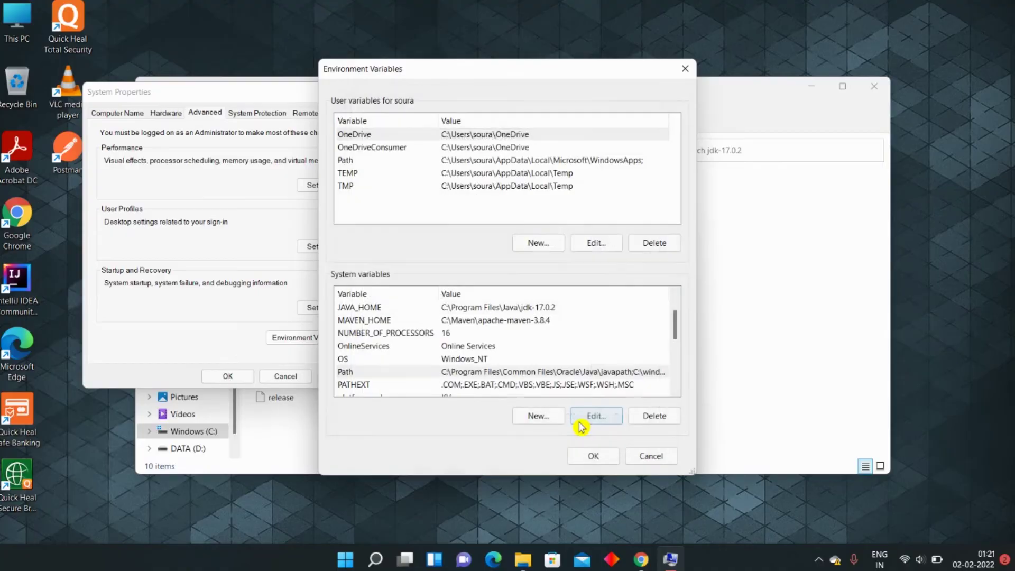
click(591, 455)
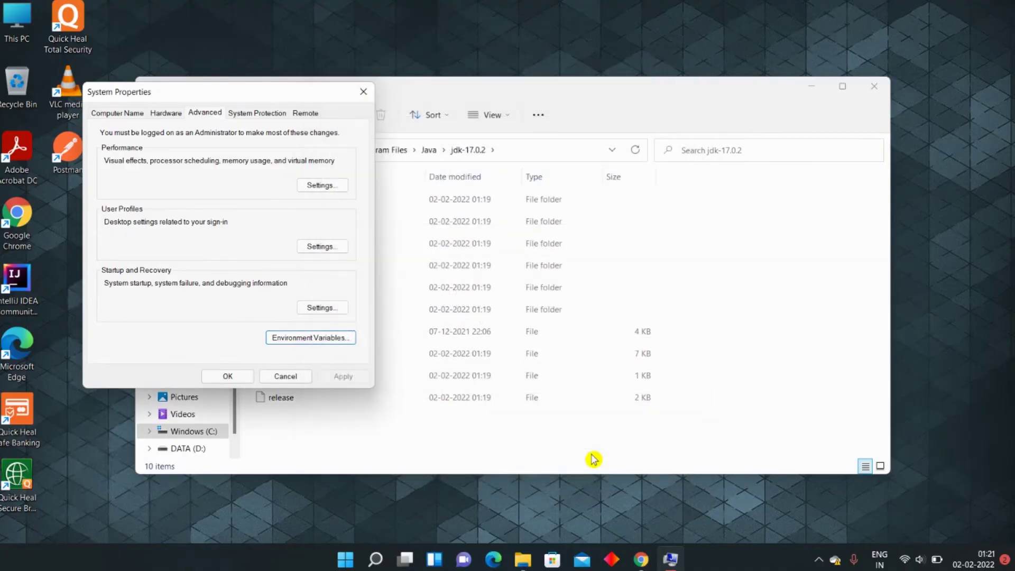
- Close System Properties and the jdk-17.0.2 Explorer window, then bring up Run
click(230, 378)
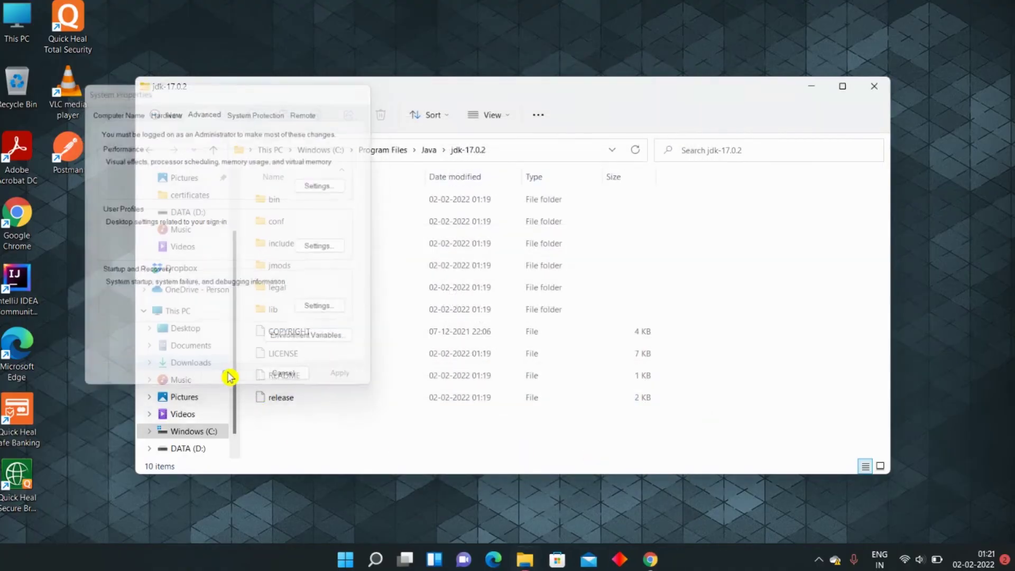
click(874, 85)
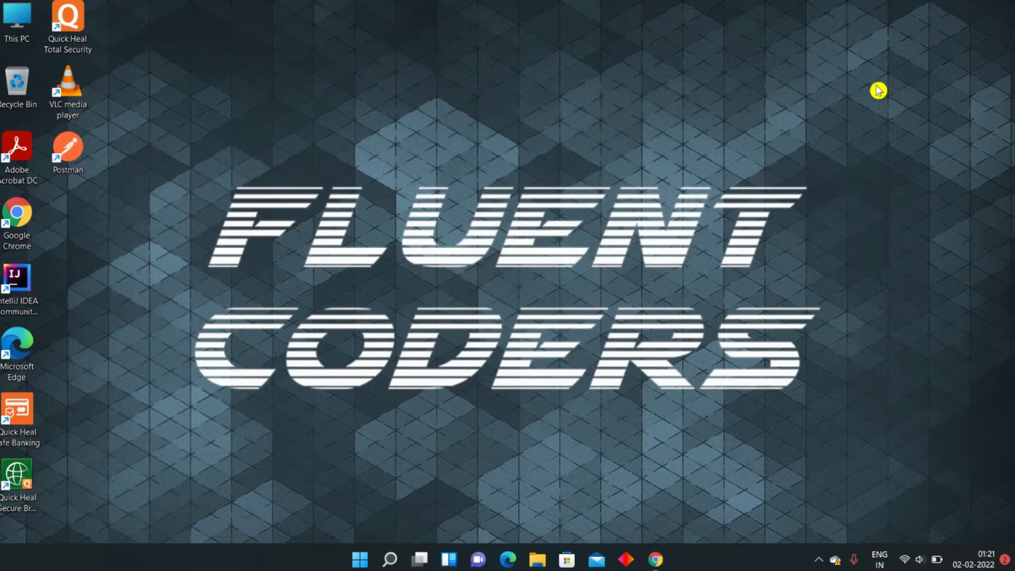
key(super+r)
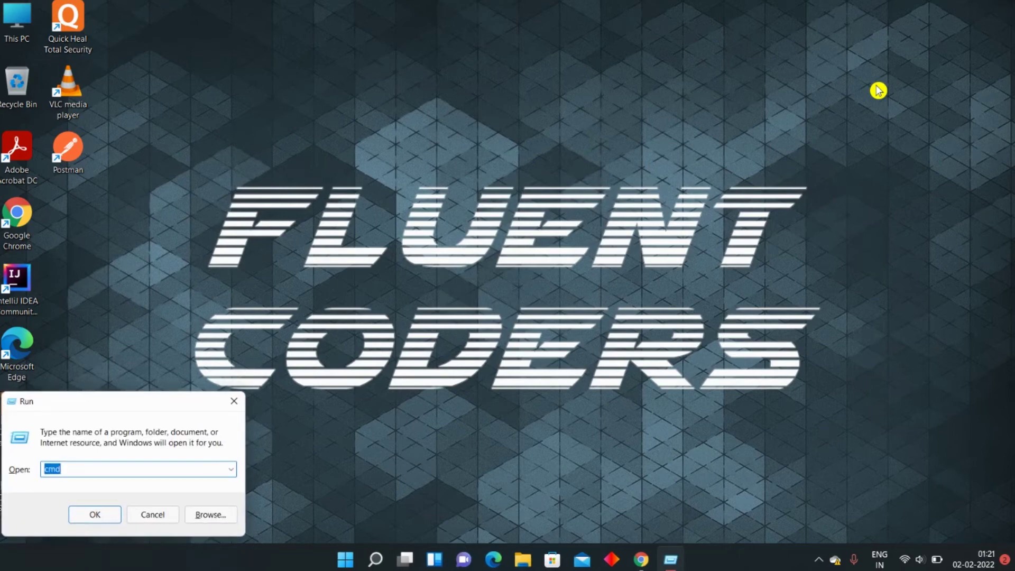
- In a fresh Command Prompt, confirm java -version and javac -version report 17.0.2
key(Return)
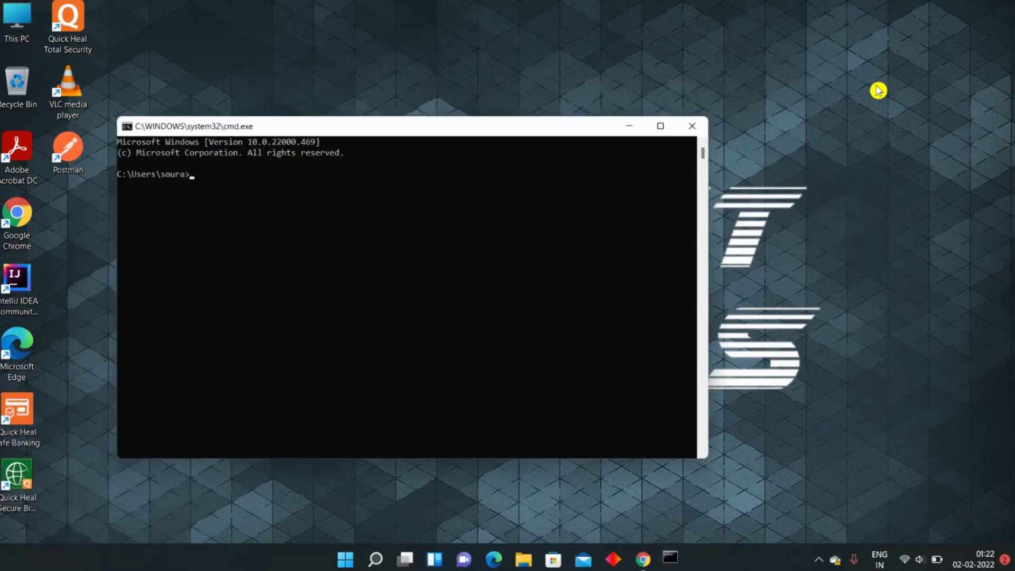
text(j)
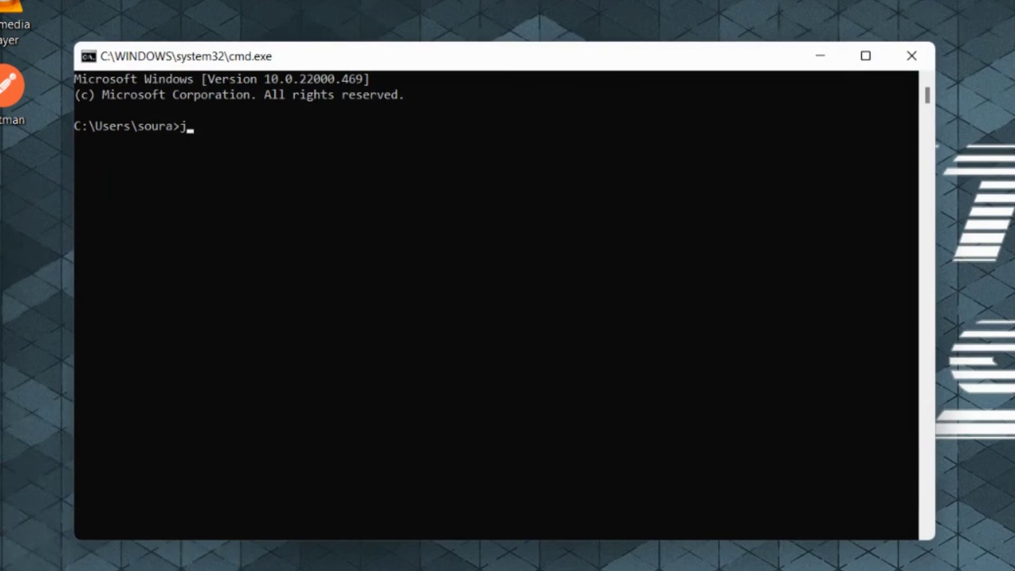
text(ava)
text( -version)
key(Return)
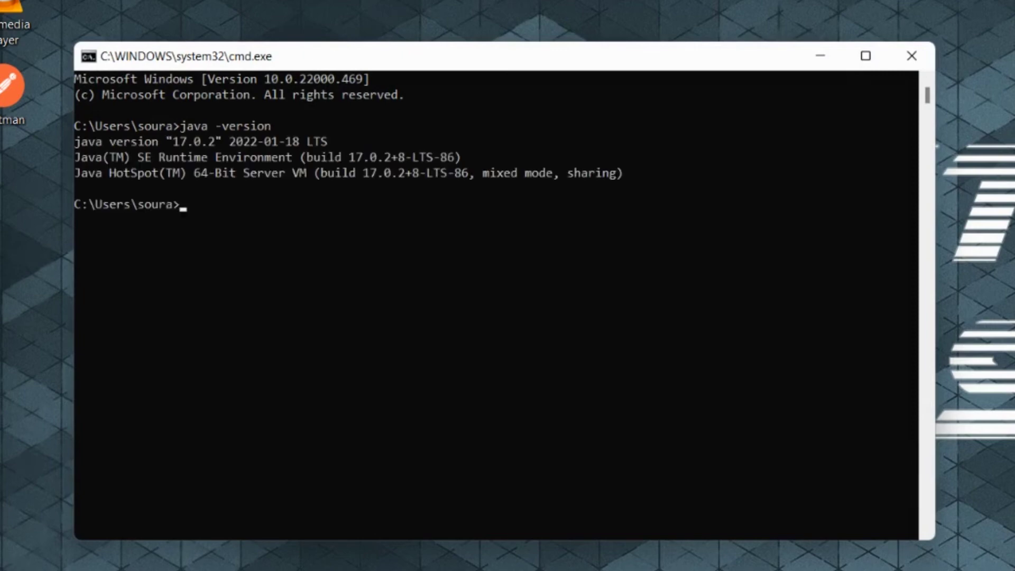
text(javac -version)
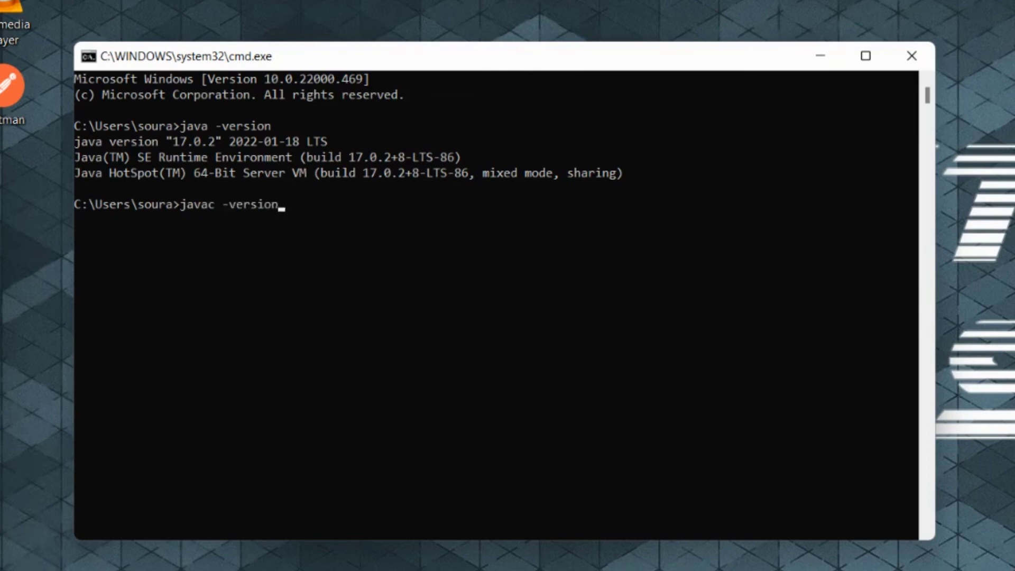
key(Return)
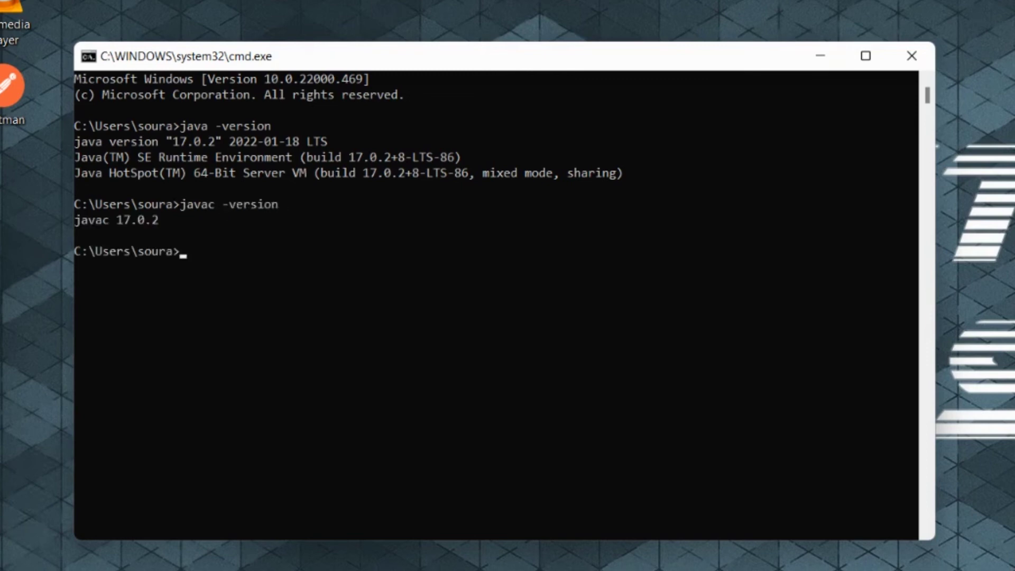
text(ech)
text(o %)
text(JAVA)
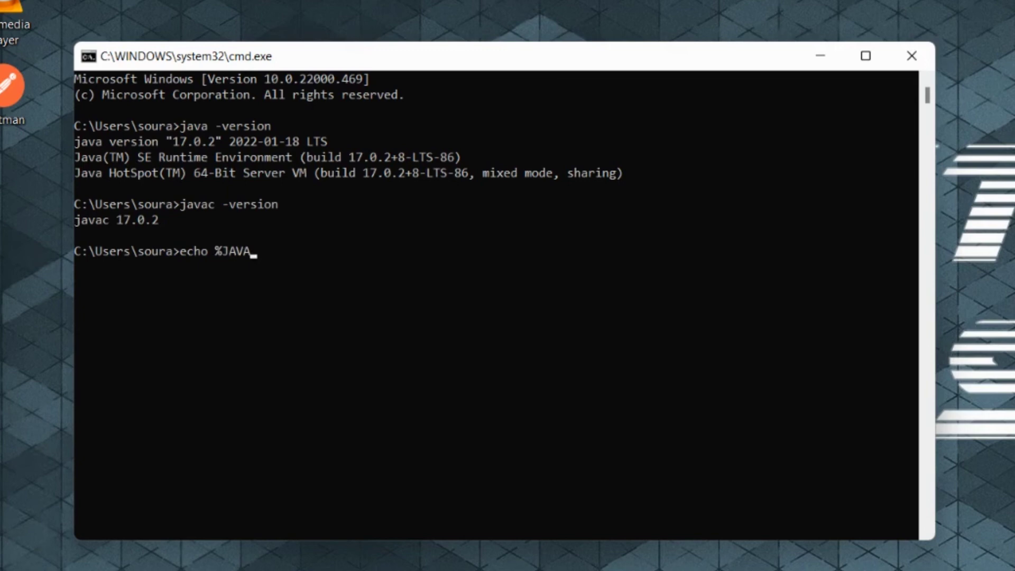
text(_HOM)
text(E%)
- Echo %JAVA_HOME% showing C:\Program Files\Java\jdk-17.0.2, then return to Chrome
key(Return)
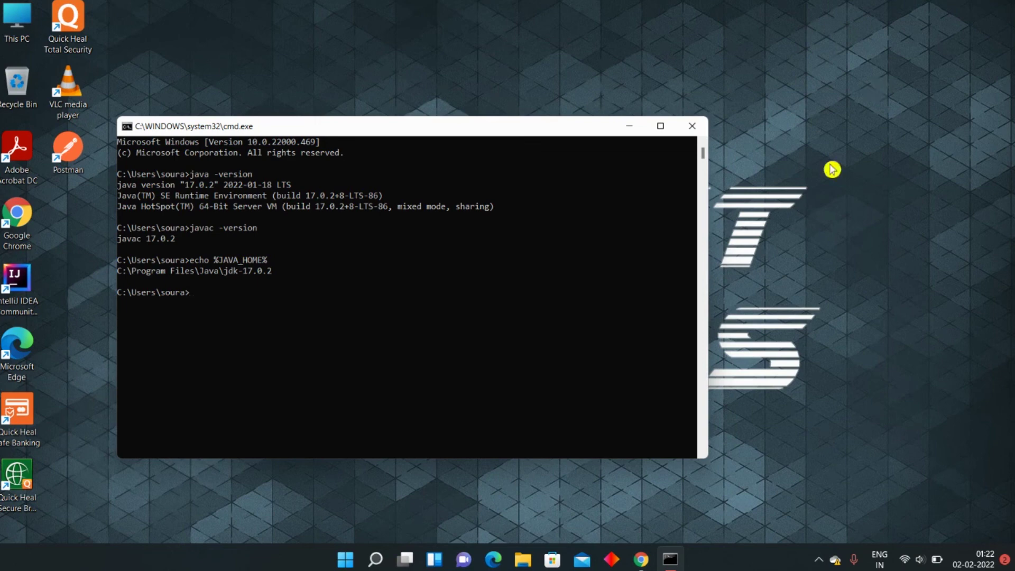
click(646, 559)
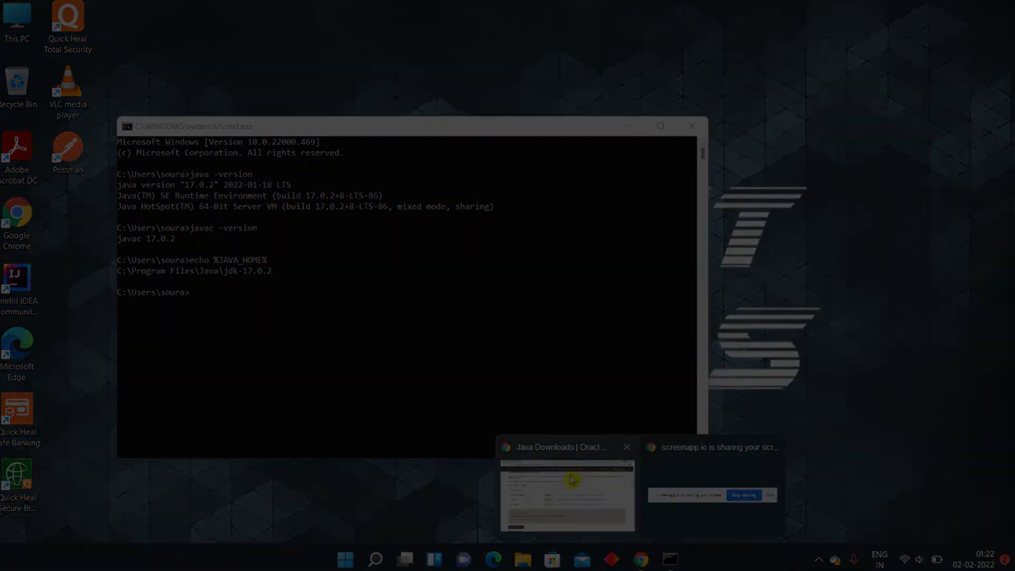